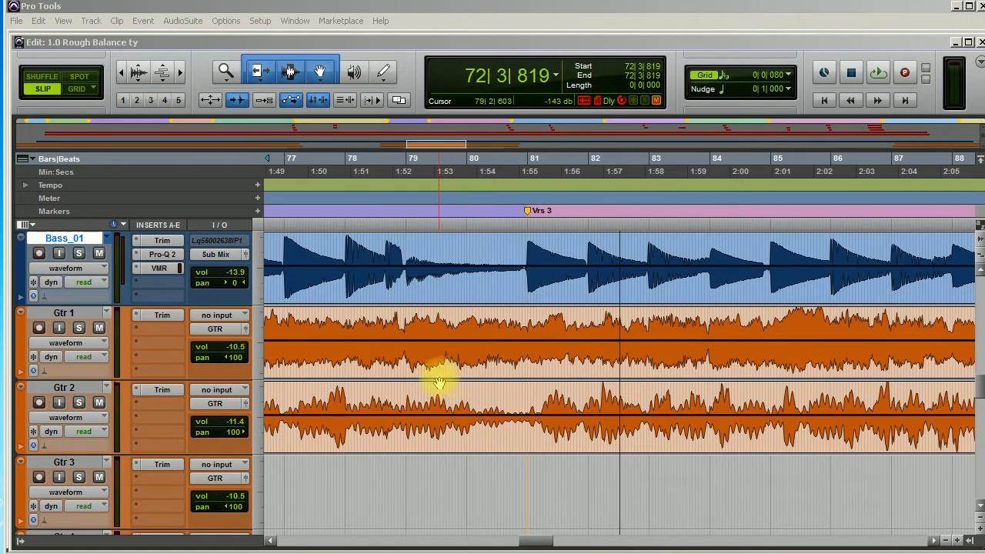
Show Sends A-E and send the Bass_01 track to a new mono Aux Input track named Aux 1
right_click(174, 227)
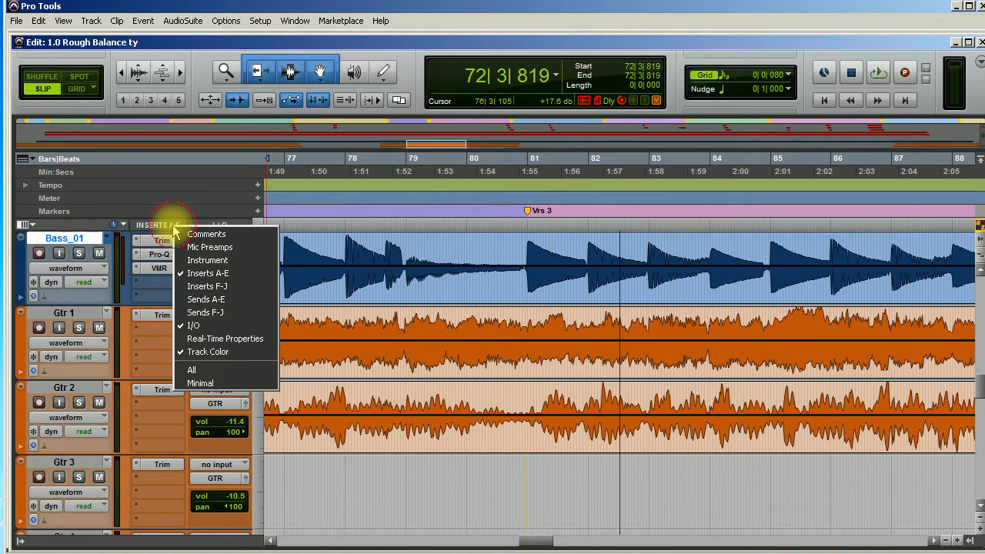
click(208, 299)
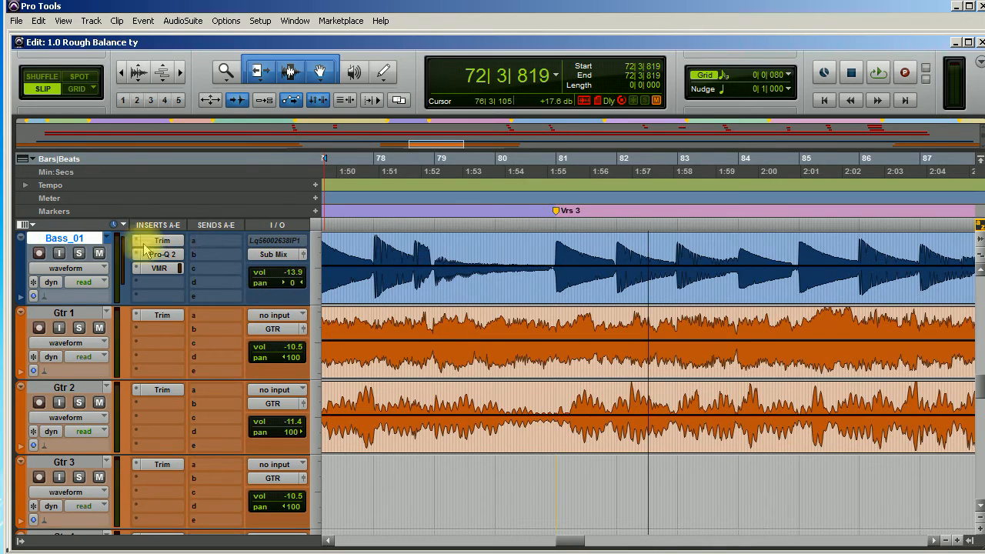
click(218, 244)
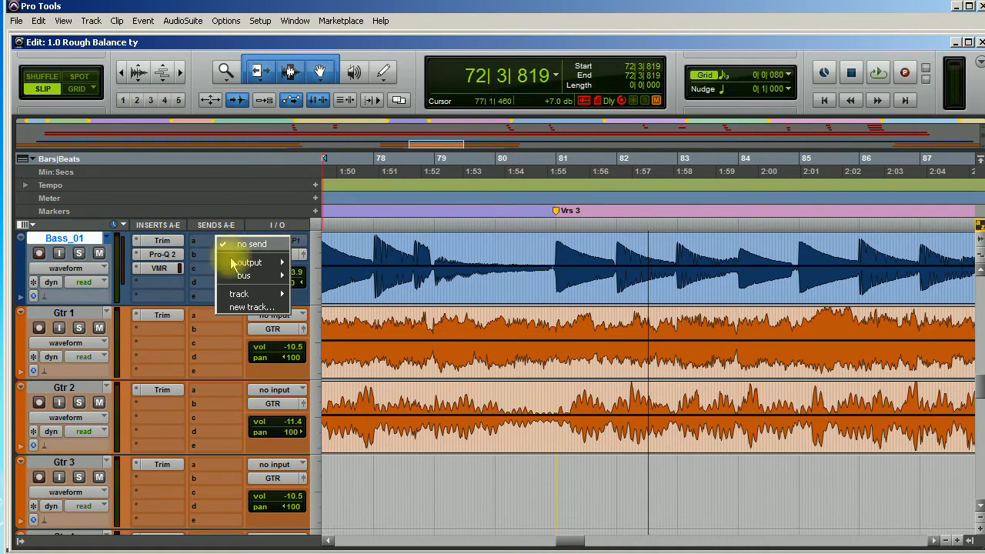
click(251, 307)
click(310, 132)
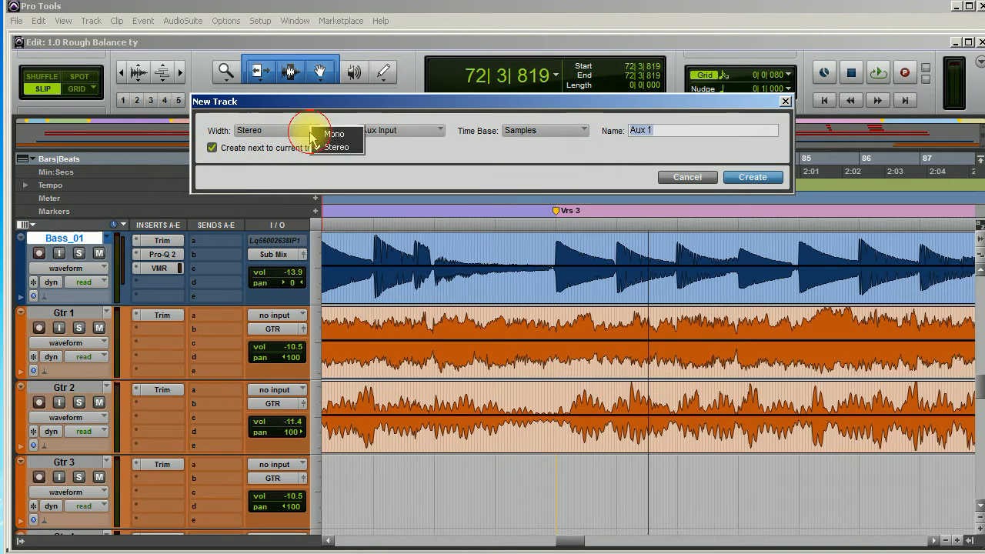
click(327, 144)
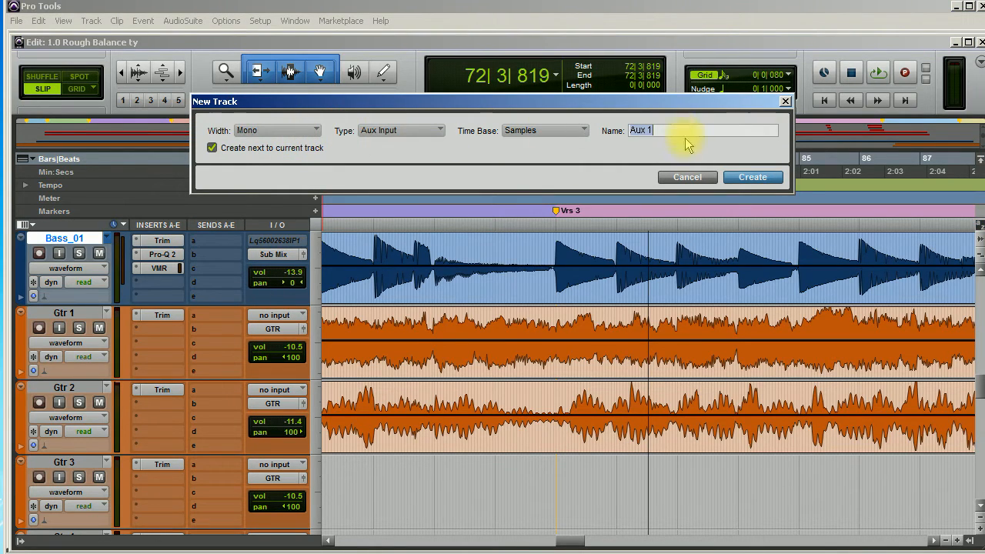
click(753, 178)
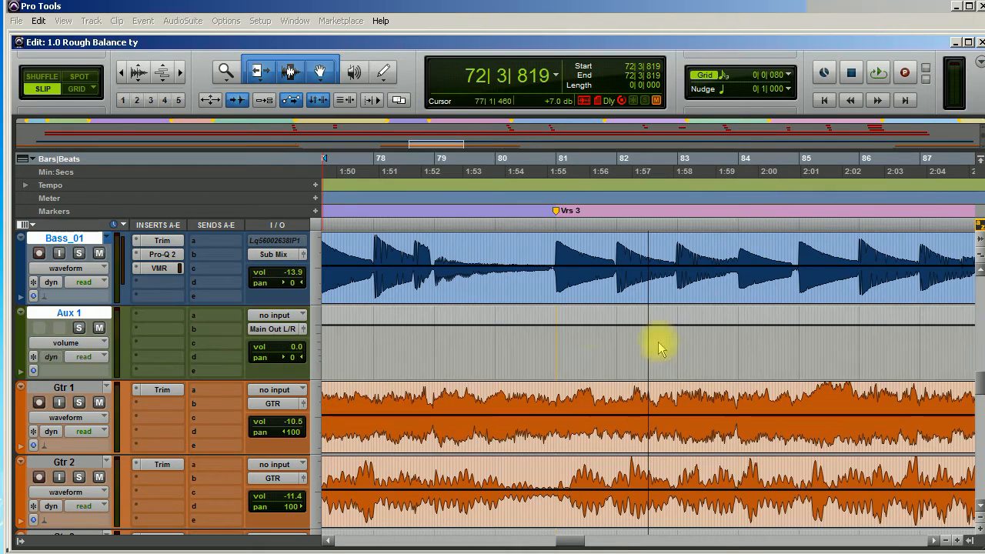
Make the Bass_01 send to Aux 1 pre-fader and set its level to 0.0 dB
click(336, 128)
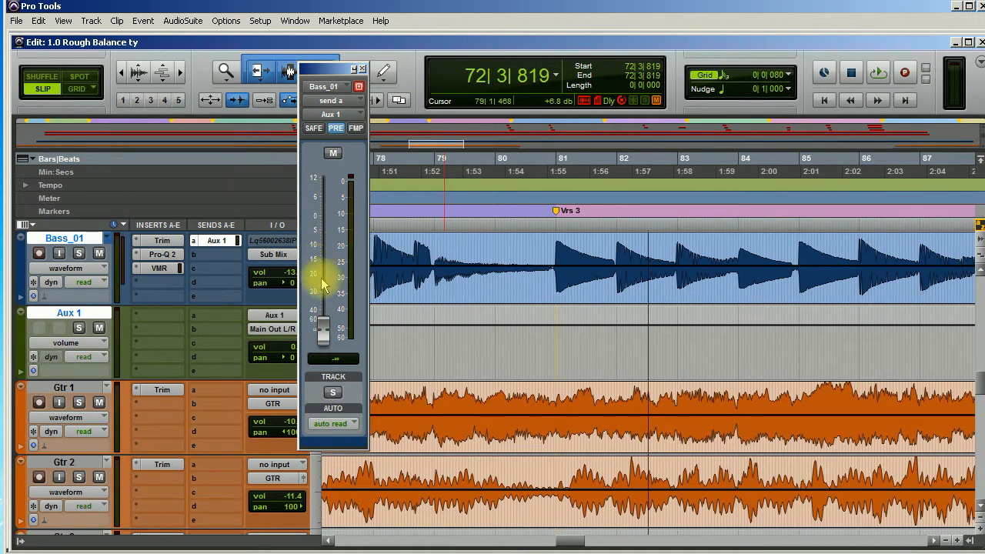
alt+click(323, 331)
Mute Bass_01, solo Aux 1, and play the interlude passage to hear the bass through the send
click(98, 253)
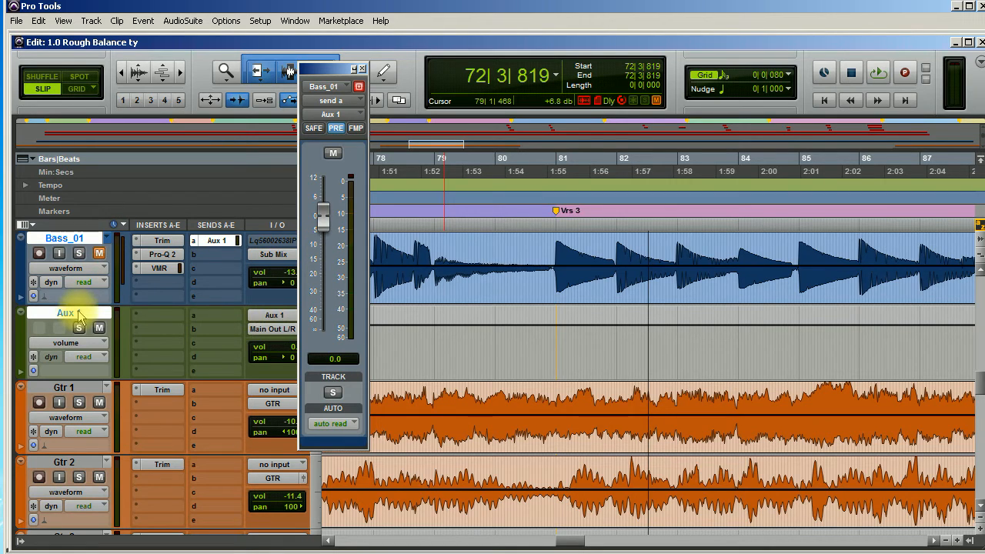
click(79, 328)
key(space)
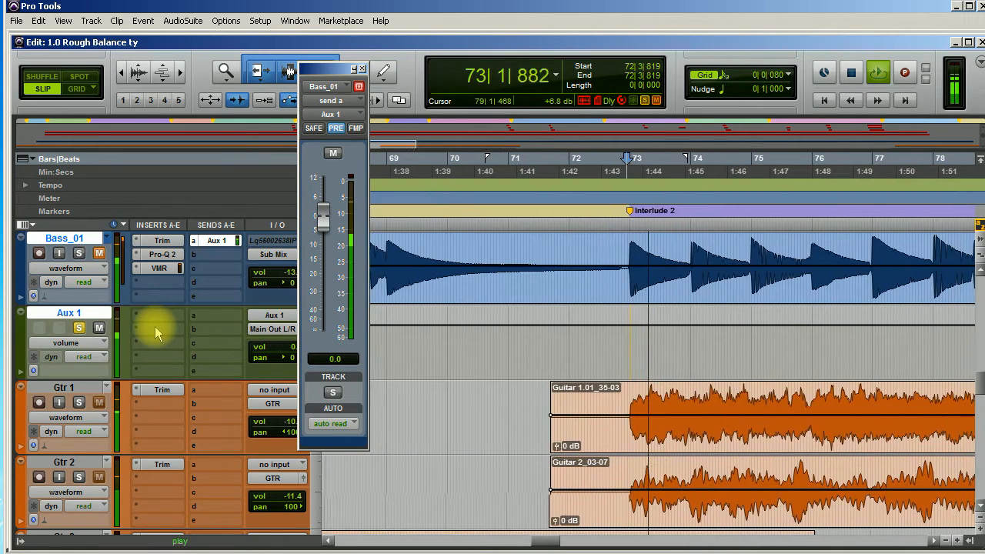
click(99, 329)
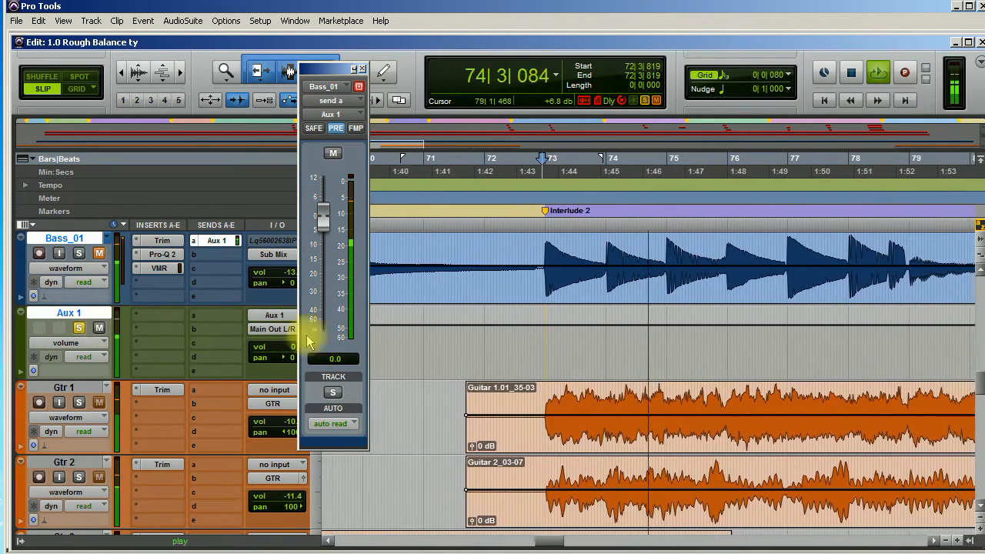
key(space)
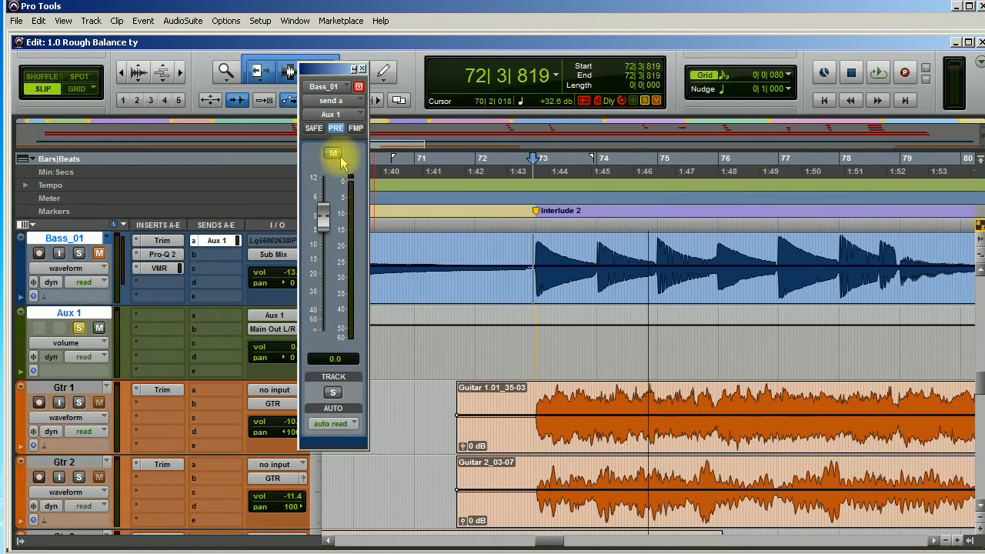
Close the send window and route the Aux 1 output to the Sub Mix stereo bus
click(363, 69)
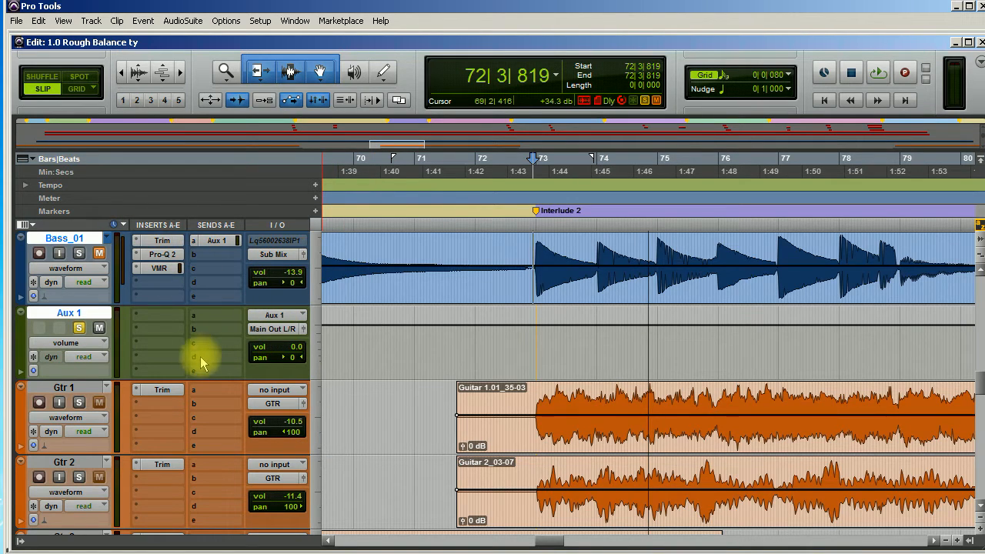
click(270, 328)
mouse_move(302, 367)
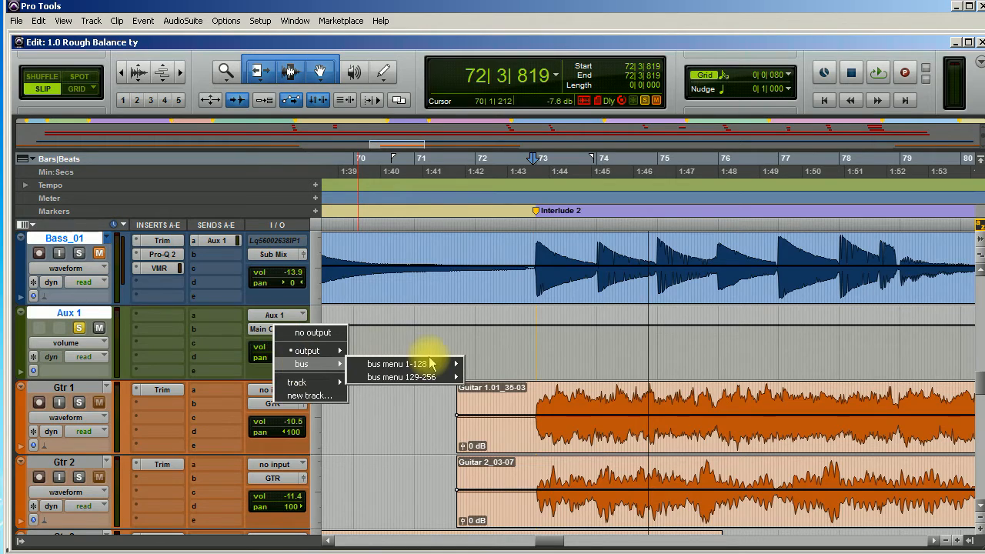
mouse_move(429, 367)
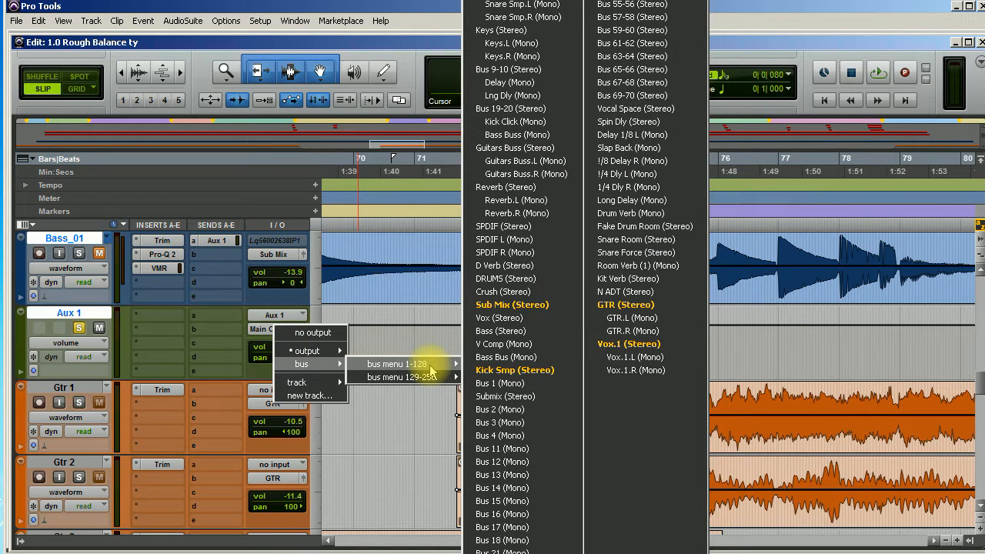
click(532, 304)
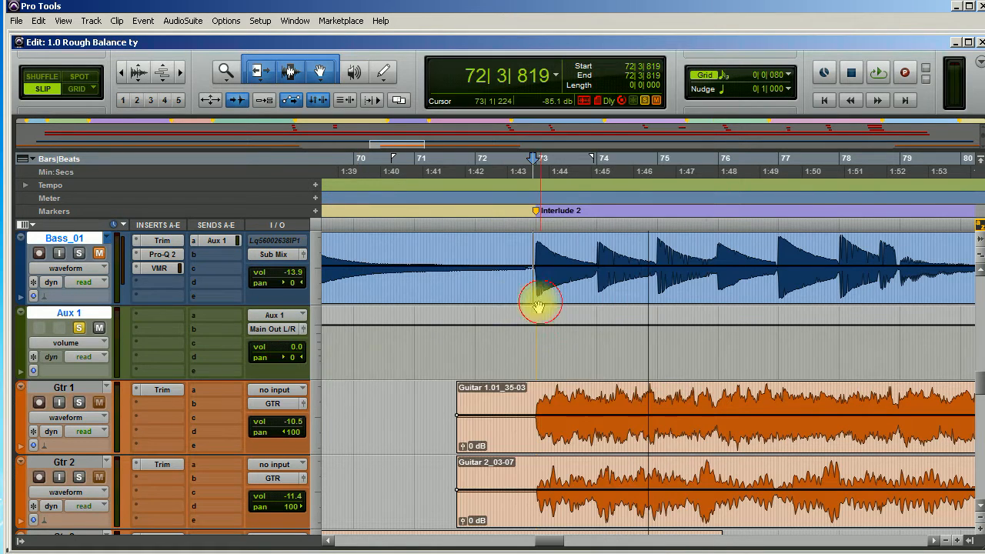
Insert the mono SansAmp PSA-1 harmonic plug-in in the first insert slot of Aux 1
click(156, 318)
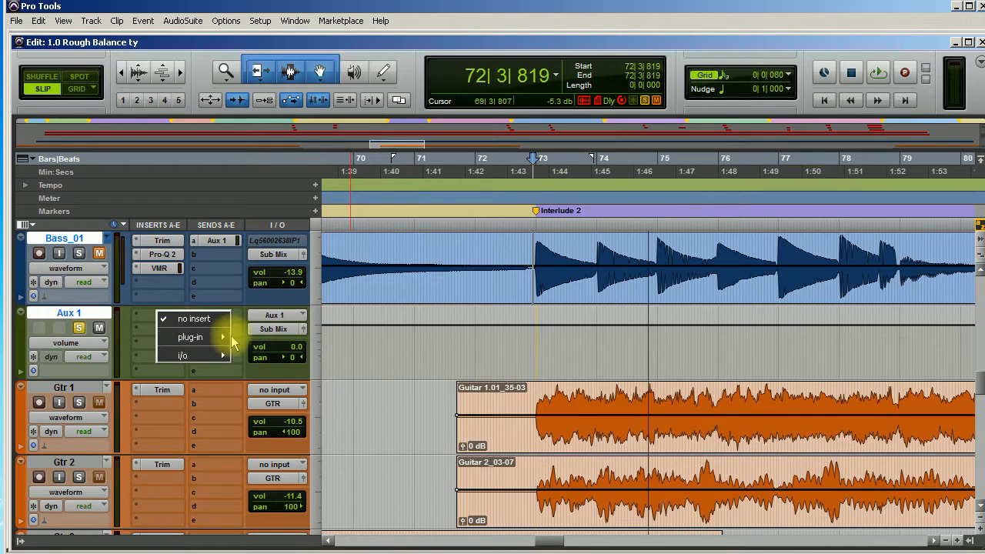
mouse_move(214, 338)
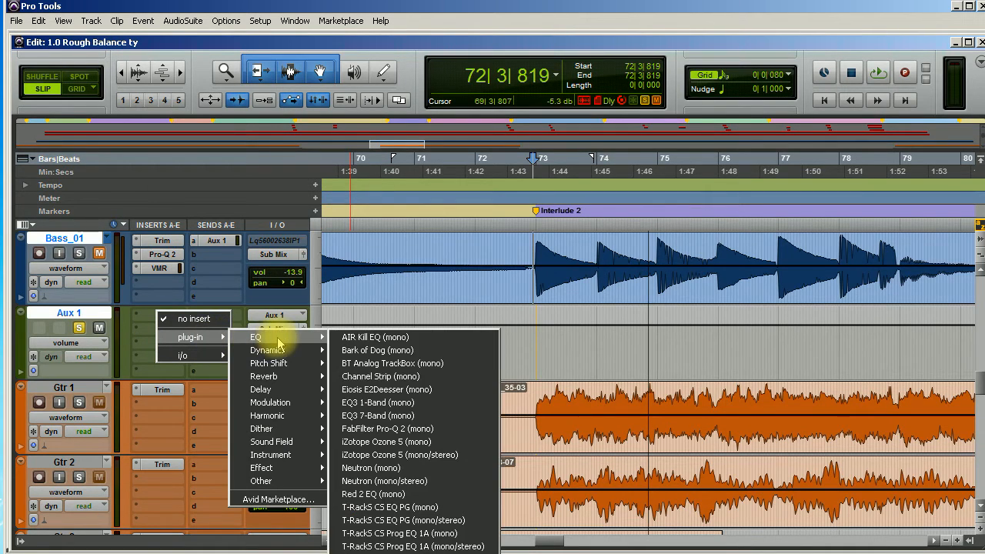
mouse_move(281, 459)
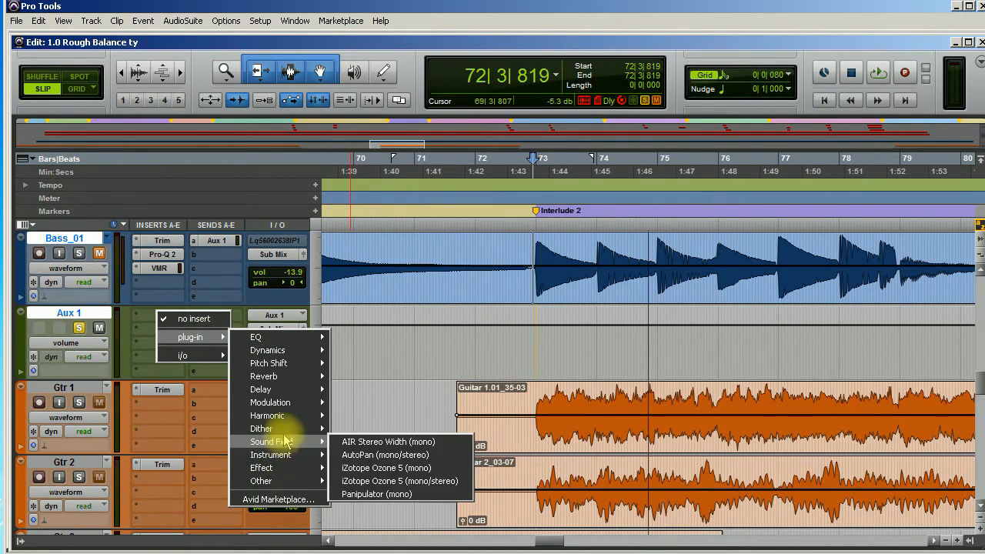
mouse_move(283, 415)
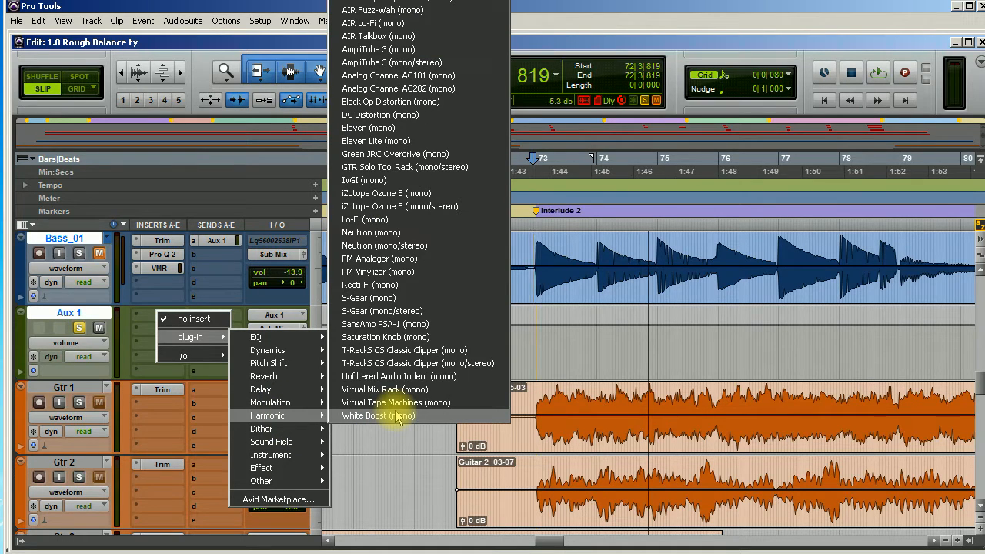
click(418, 324)
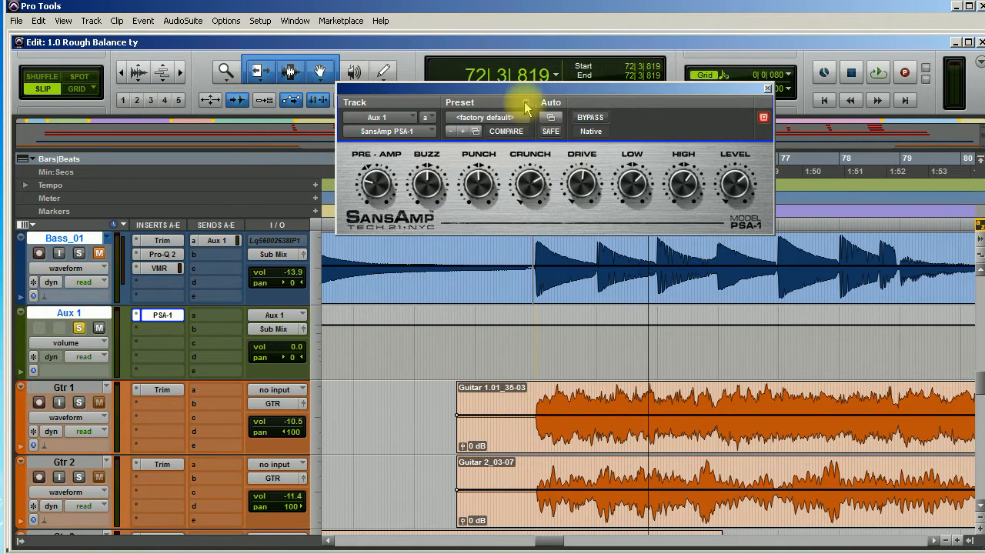
Load the Crunchy Bass preset from the Bass folder in the SansAmp and turn down its Low control
click(528, 103)
click(499, 117)
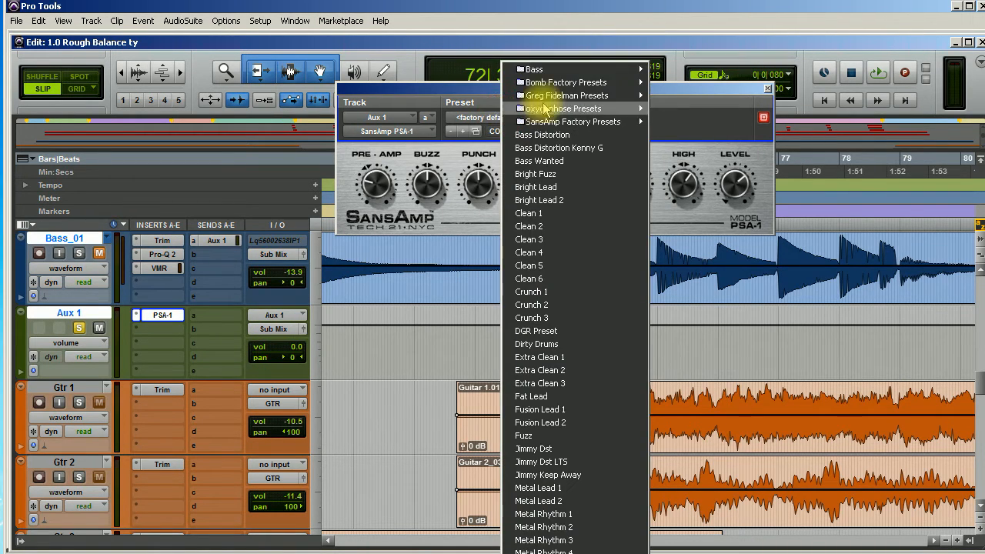
mouse_move(611, 69)
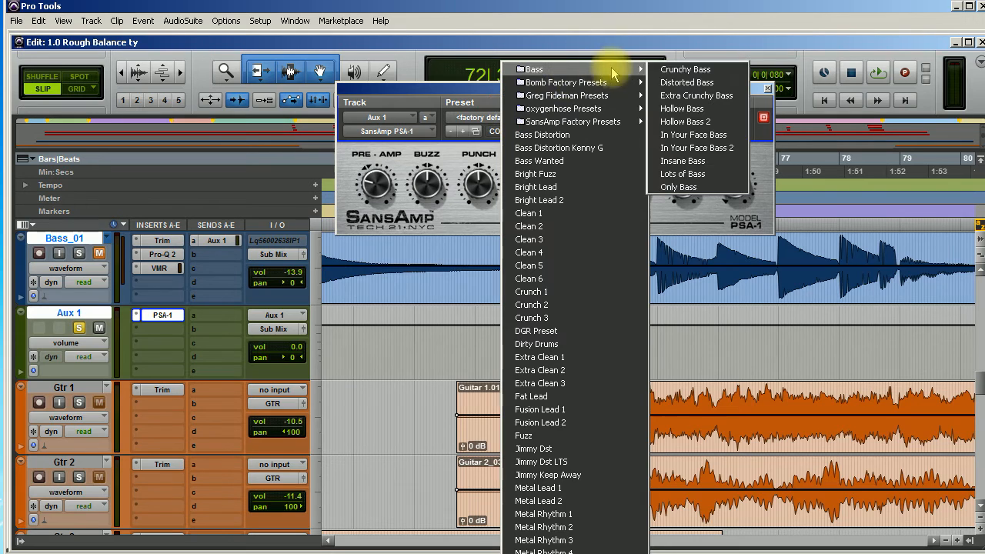
click(684, 69)
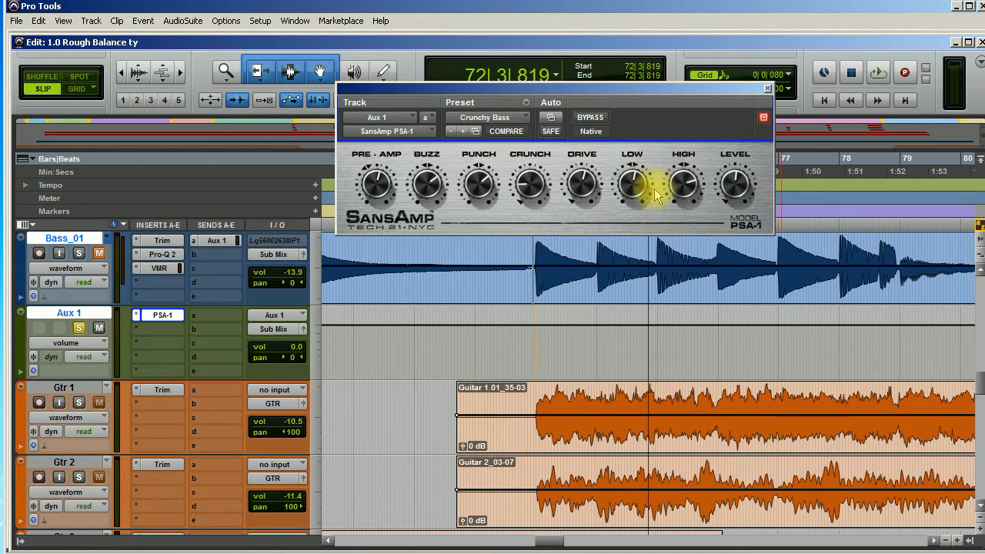
drag(630, 182, 623, 222)
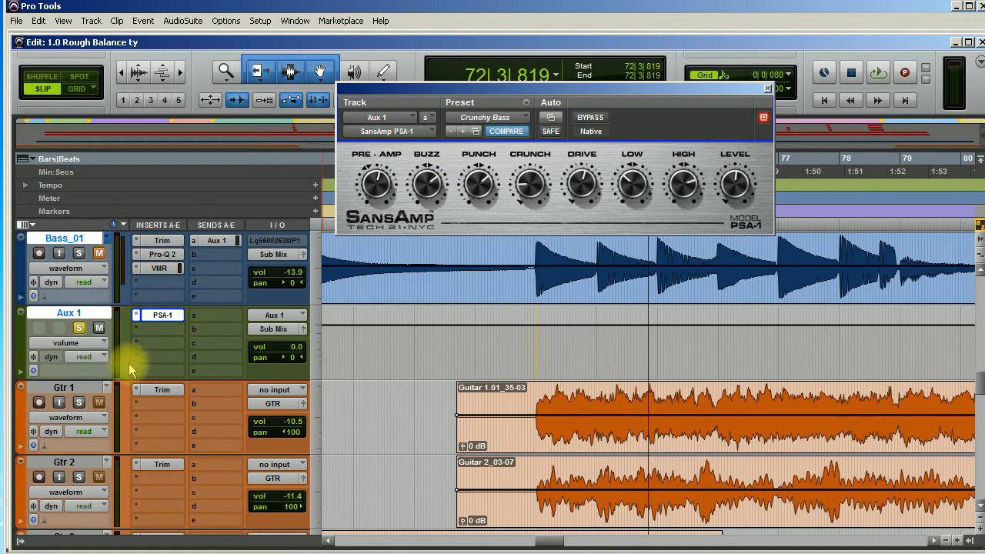
Move the SansAmp on Aux 1 to insert slot b and add a mono EQ3 1-Band in slot a ahead of it
drag(160, 322, 160, 329)
click(160, 316)
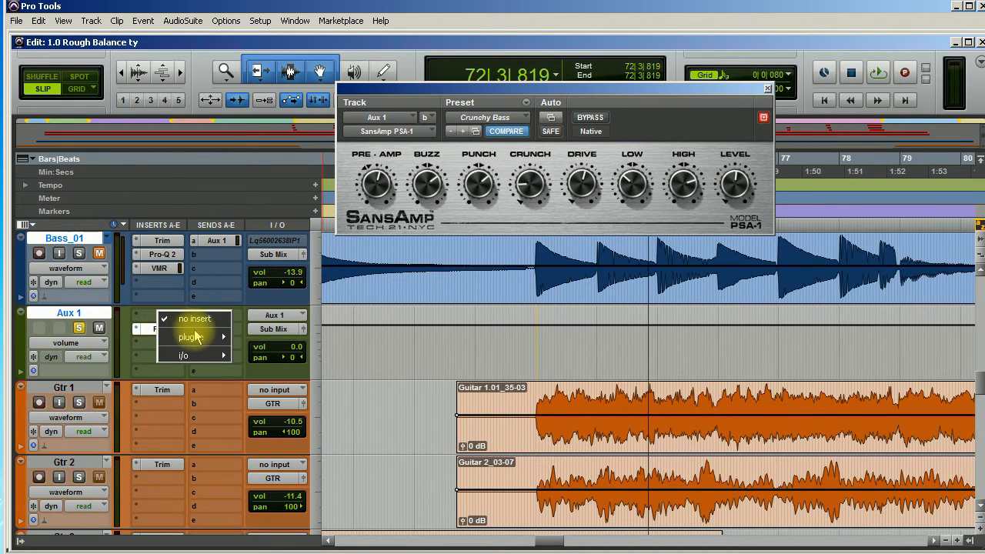
mouse_move(265, 337)
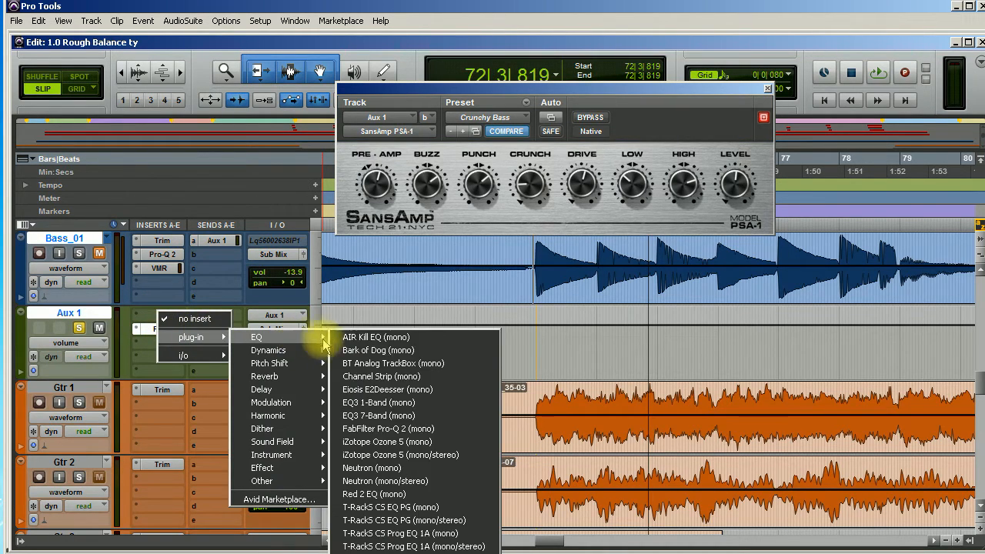
click(383, 402)
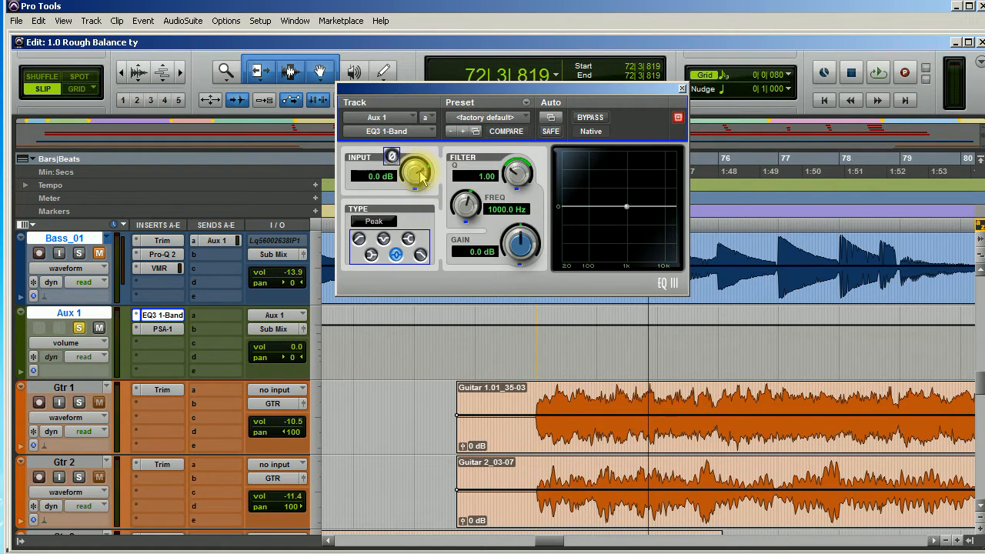
Set the EQ3 1-Band to a High-Pass filter at 255.6 Hz and close its window
click(358, 238)
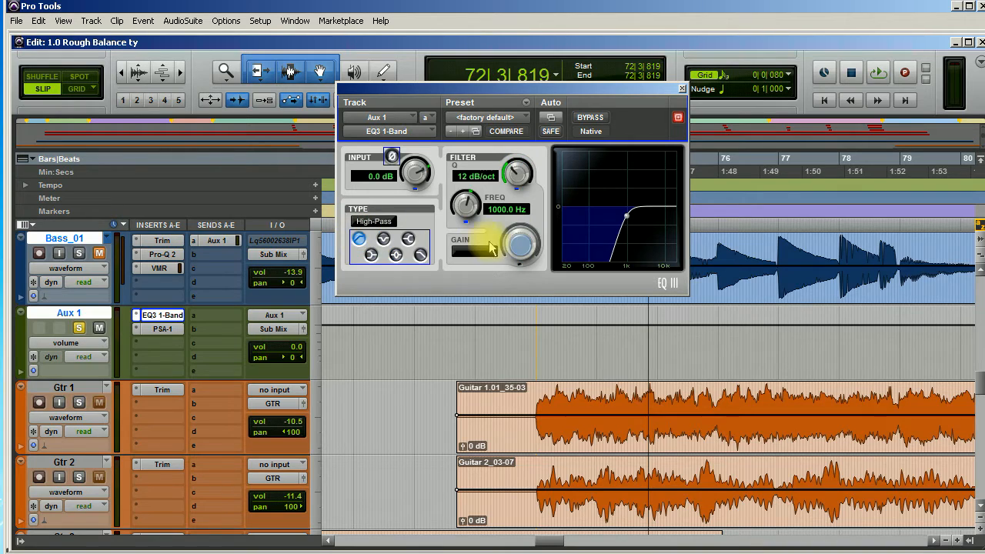
drag(461, 198, 444, 263)
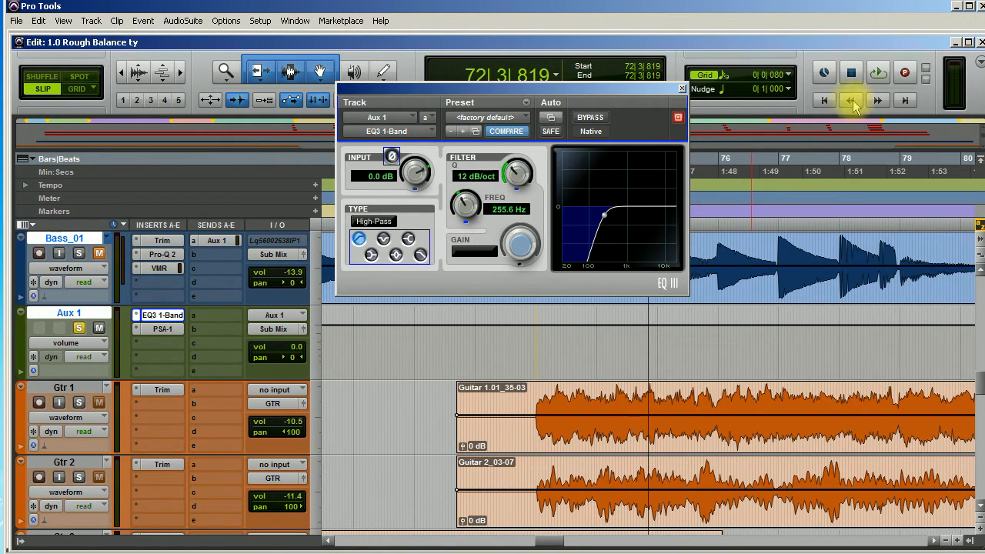
click(682, 89)
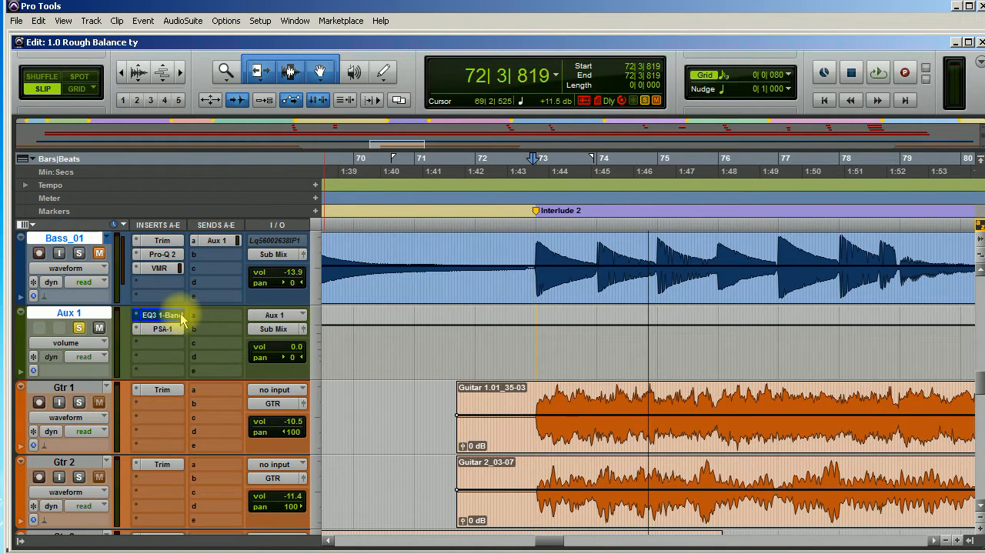
Open the SansAmp on Aux 1 and play the track, comparing the sound with the plug-in bypassed and active
click(160, 329)
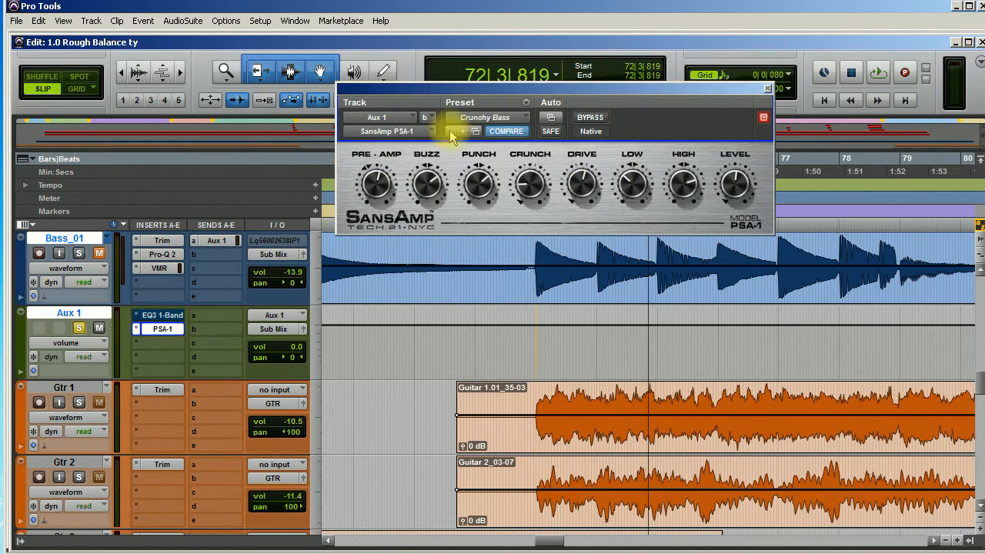
key(space)
click(594, 118)
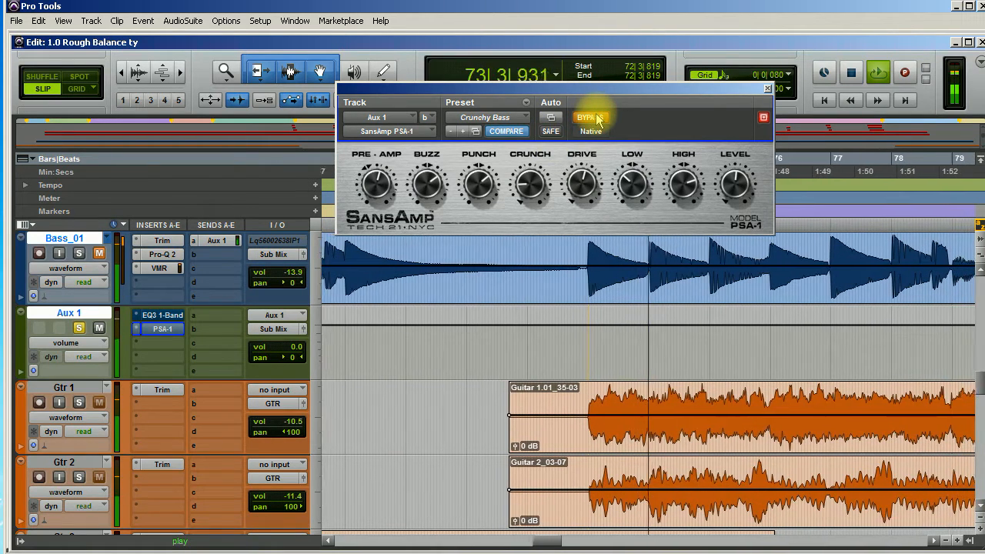
click(594, 117)
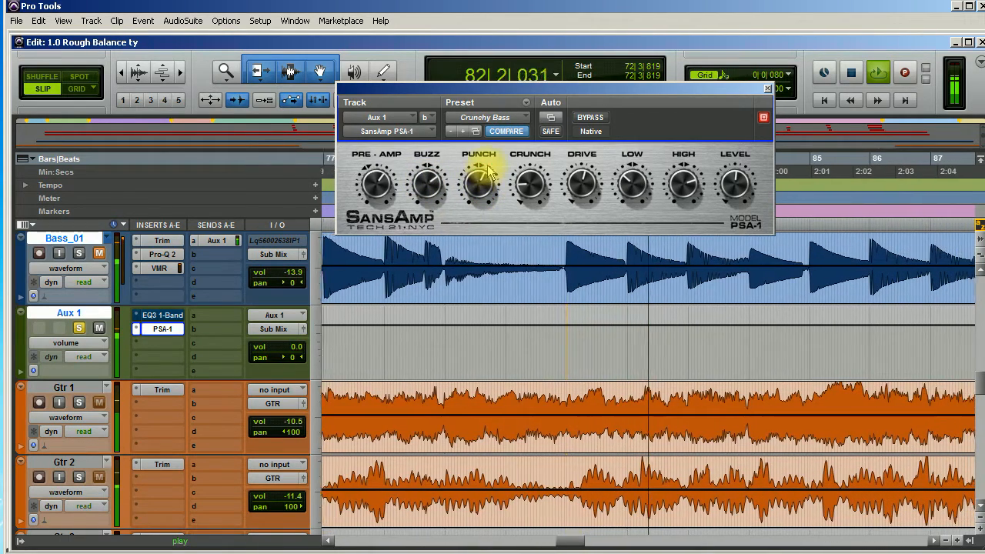
Turn down the SansAmp's Buzz control and adjust its Punch, then stop playback and close the plug-in window
drag(428, 179, 416, 221)
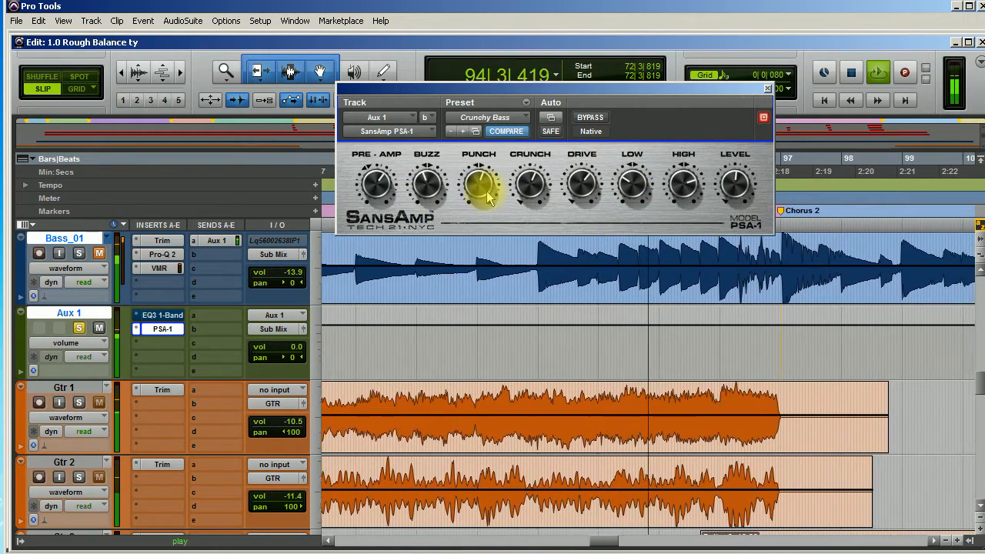
drag(483, 193, 485, 180)
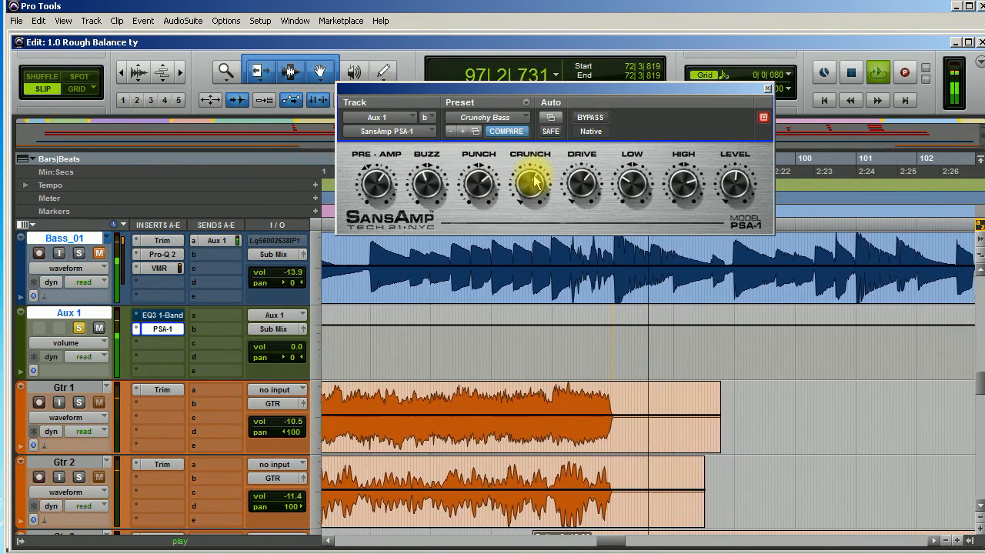
key(space)
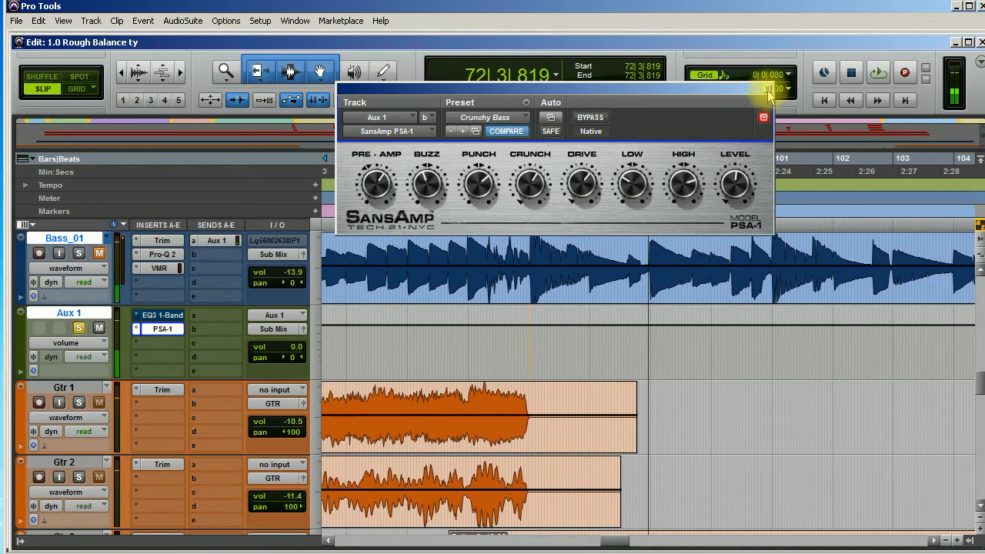
click(767, 88)
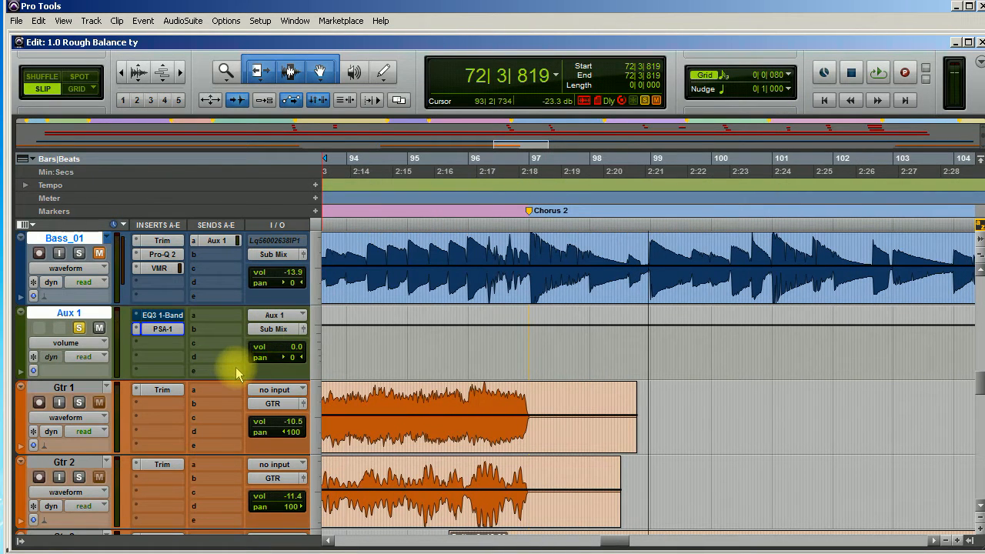
Solo the Bass_01 track and pull the Aux 1 volume all the way down
click(80, 255)
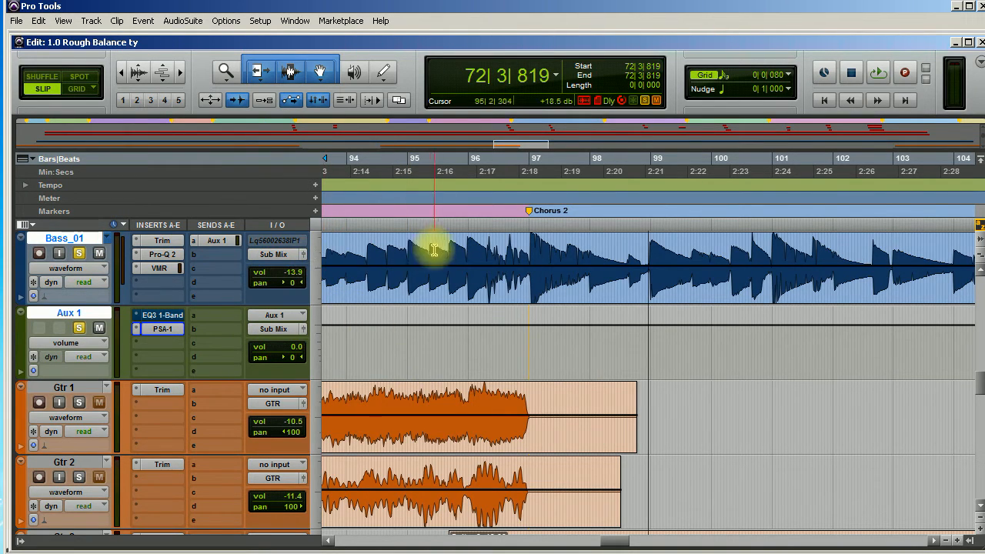
drag(286, 354, 281, 408)
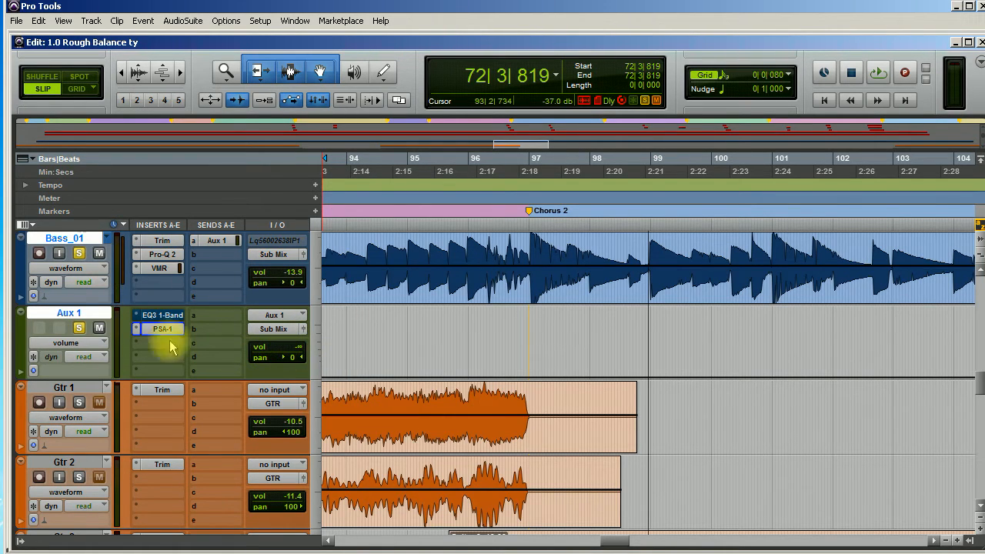
Rename the Aux 1 track as Bass Dst
right_click(72, 312)
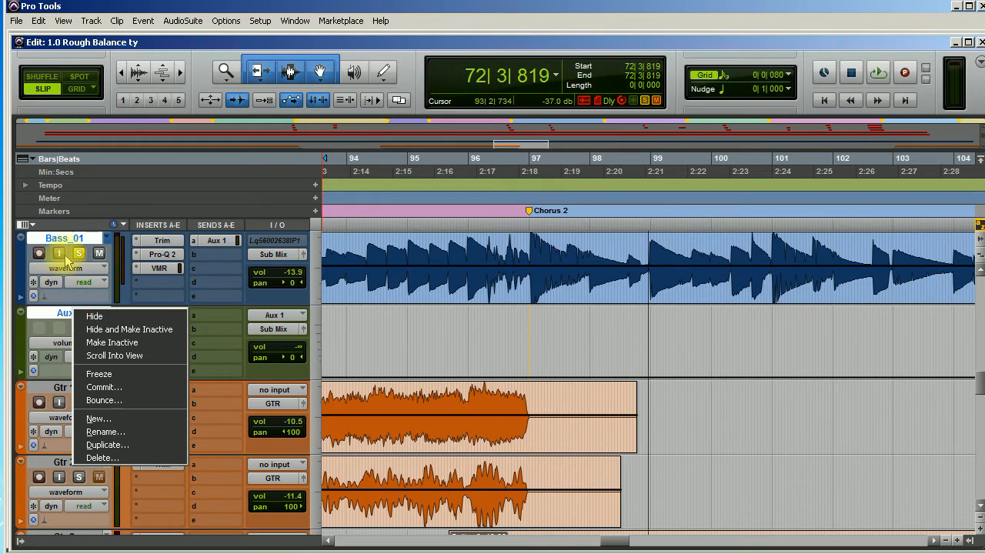
click(75, 315)
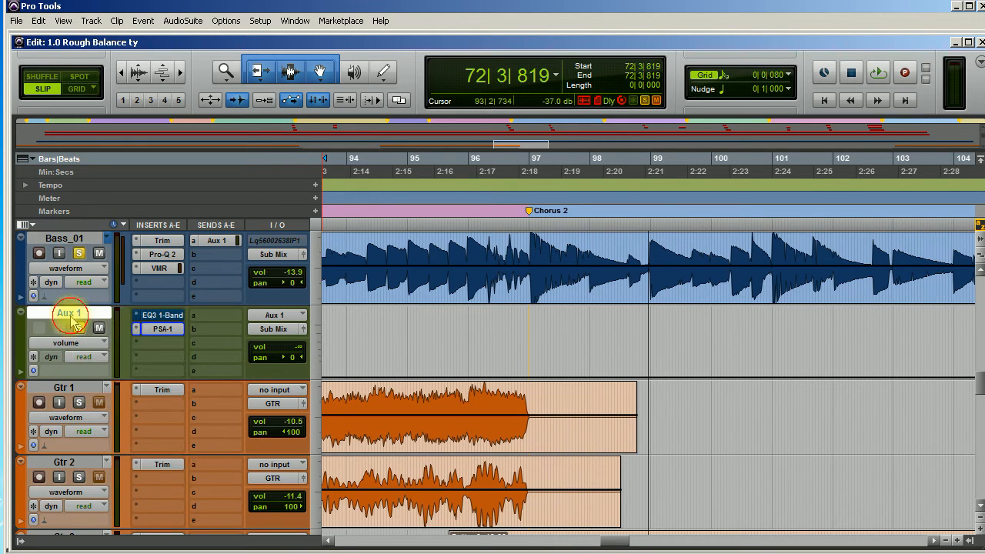
right_click(72, 316)
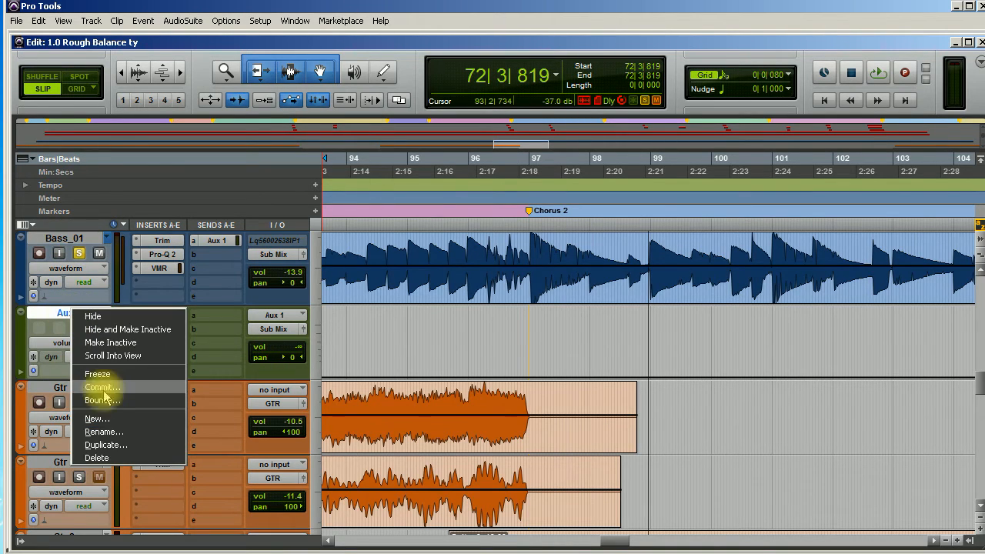
click(101, 431)
text(Bass Dst)
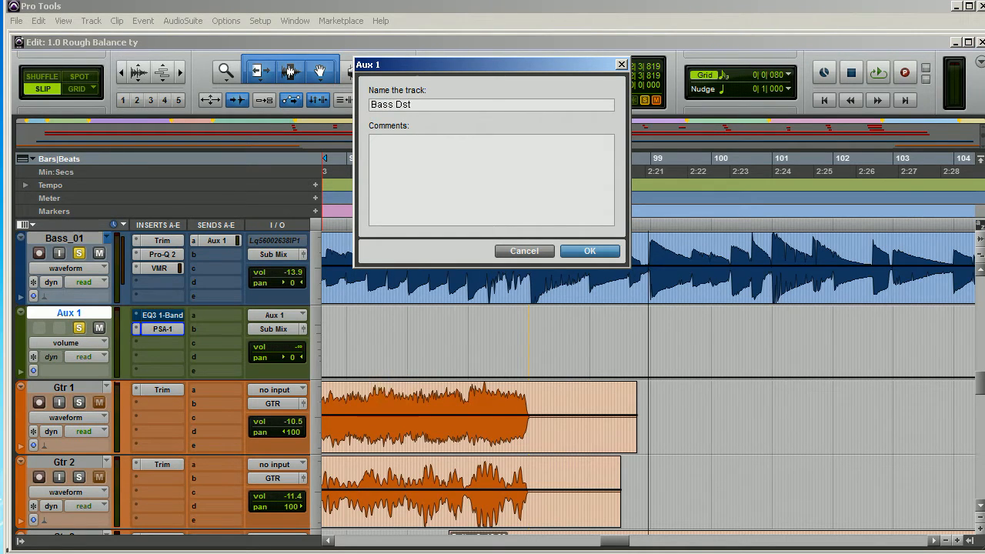
key(Return)
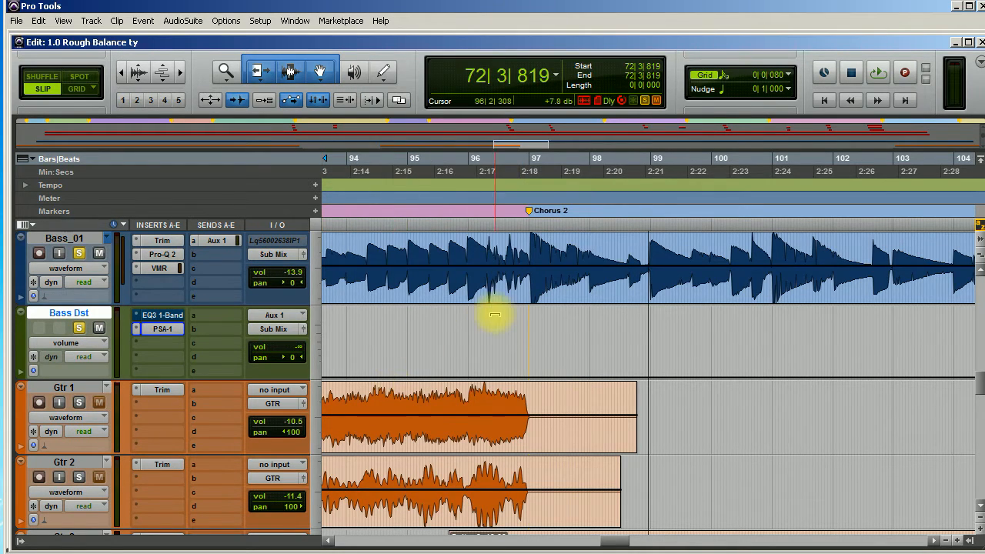
Raise the Bass Dst volume to -26.9 and play back, comparing the sound with that track muted and unmuted
drag(277, 348, 277, 331)
key(space)
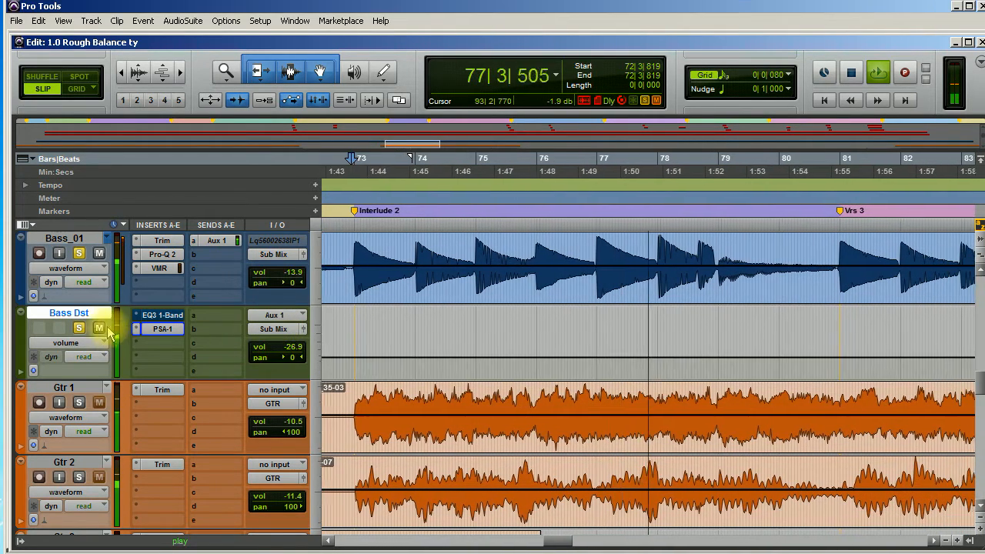
click(99, 329)
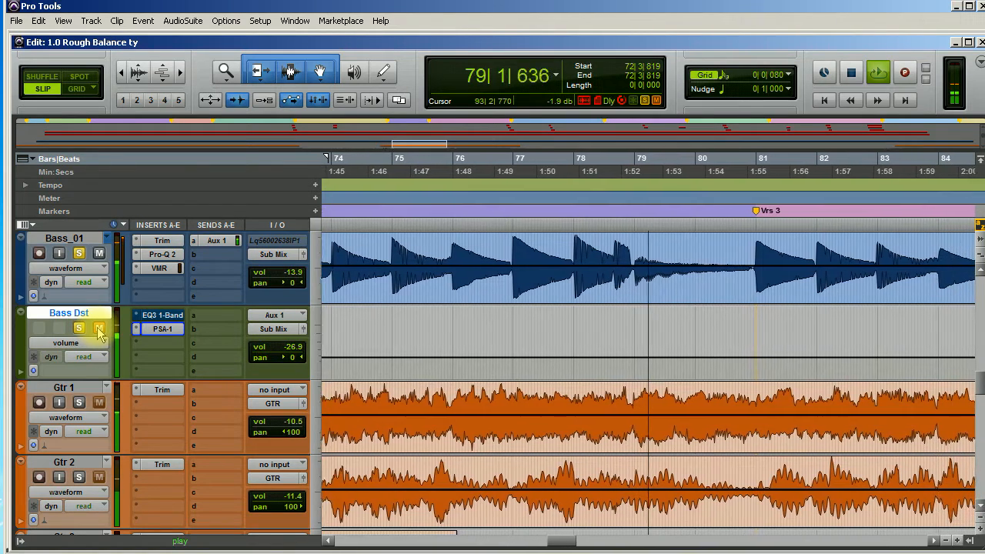
key(space)
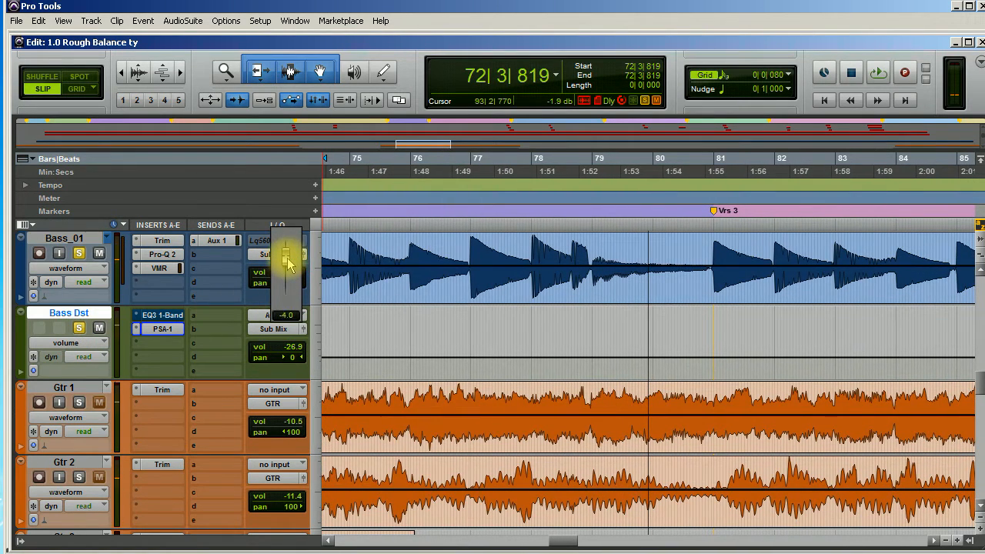
Set the Bass_01 volume to -1.3 and, during playback, blend in Bass Dst at -17.8
drag(287, 261, 287, 262)
key(space)
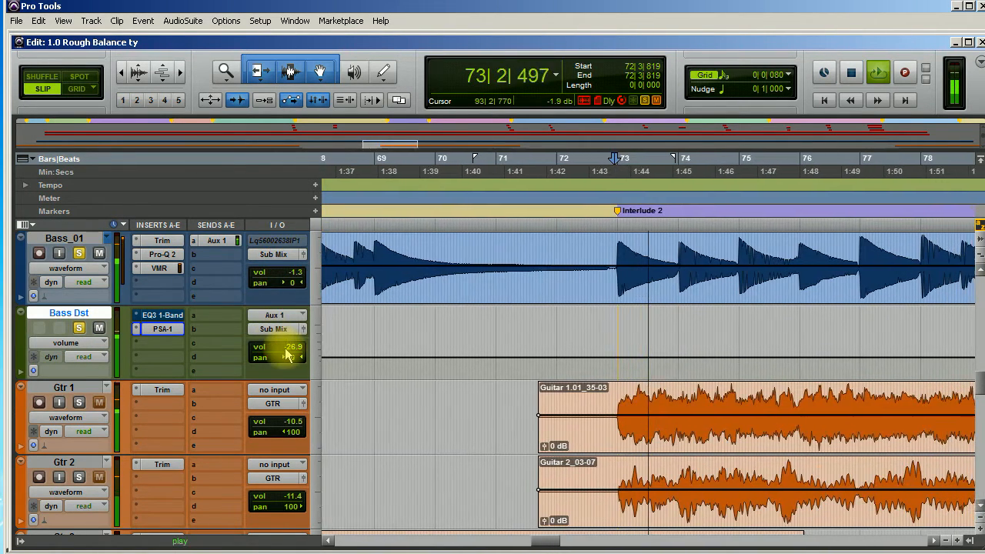
drag(287, 354, 285, 370)
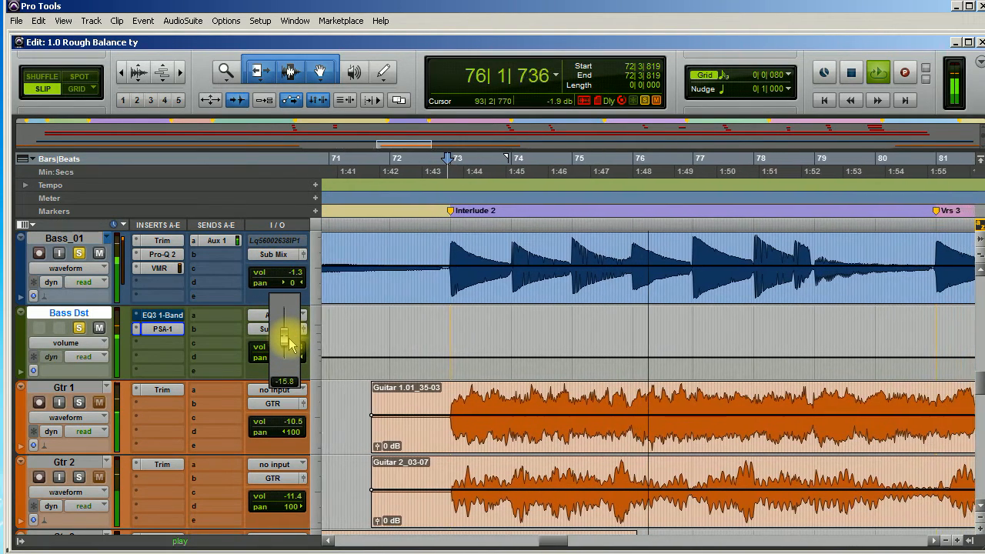
drag(291, 339, 291, 348)
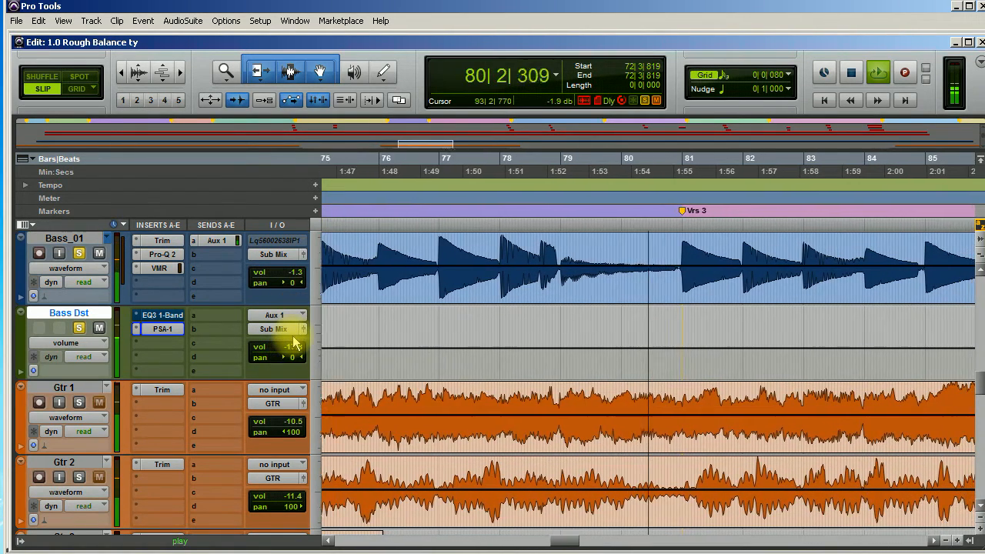
key(space)
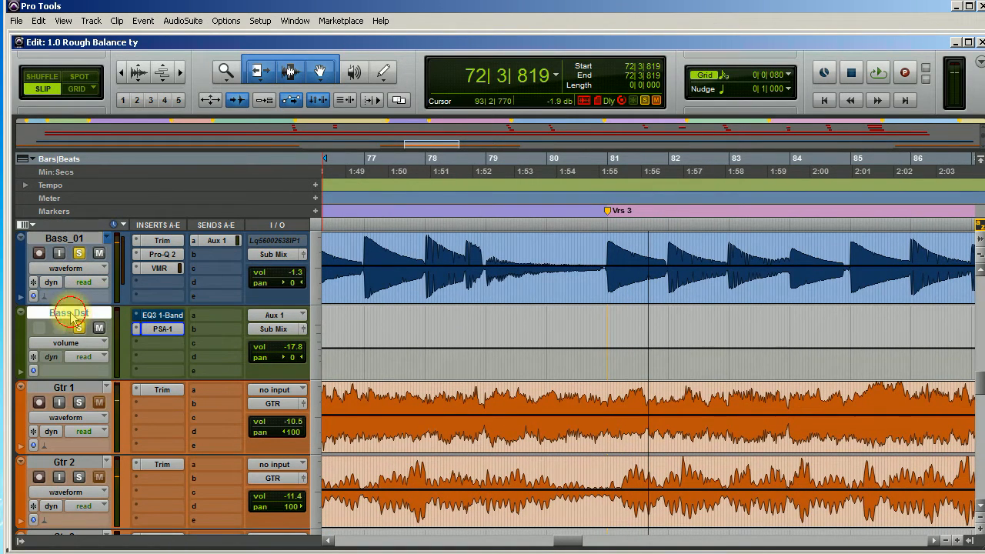
Route the outputs of Bass_01 and Bass Dst together to a new mono aux input track named Bass Bus
click(78, 252)
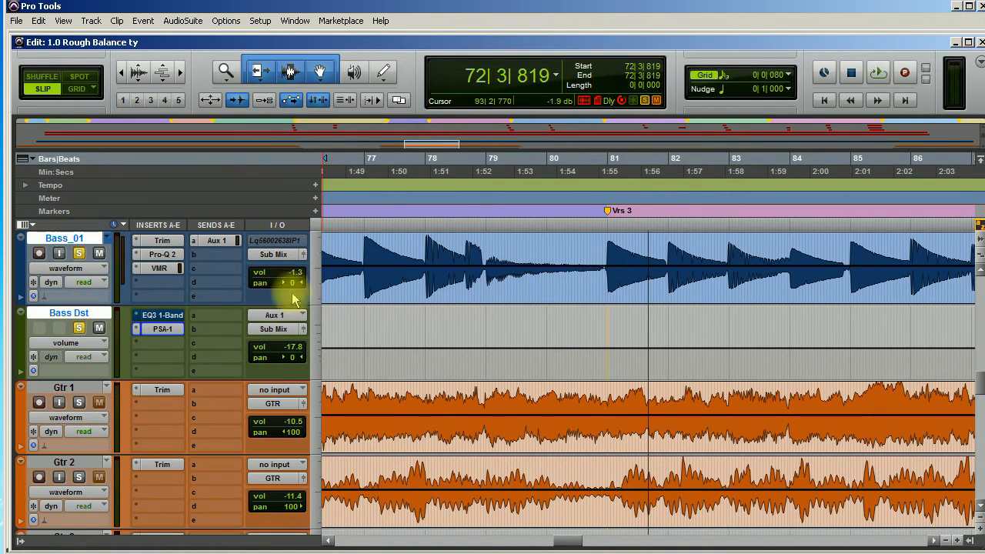
click(282, 330)
mouse_move(317, 364)
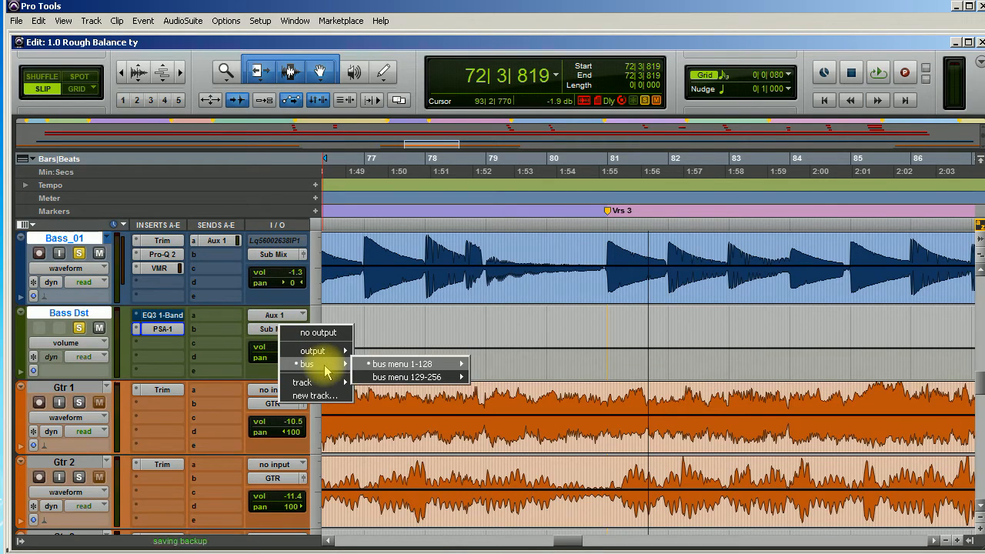
mouse_move(420, 366)
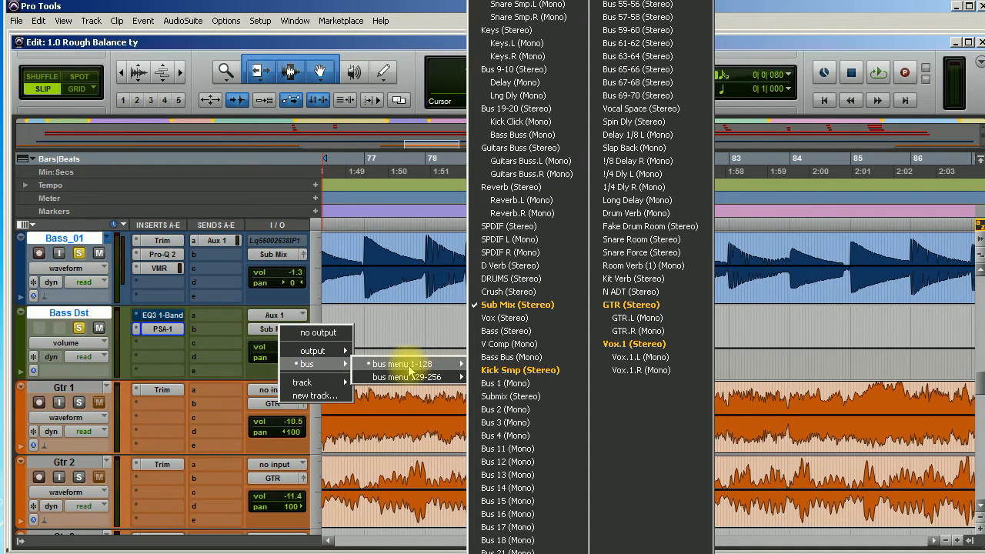
click(317, 394)
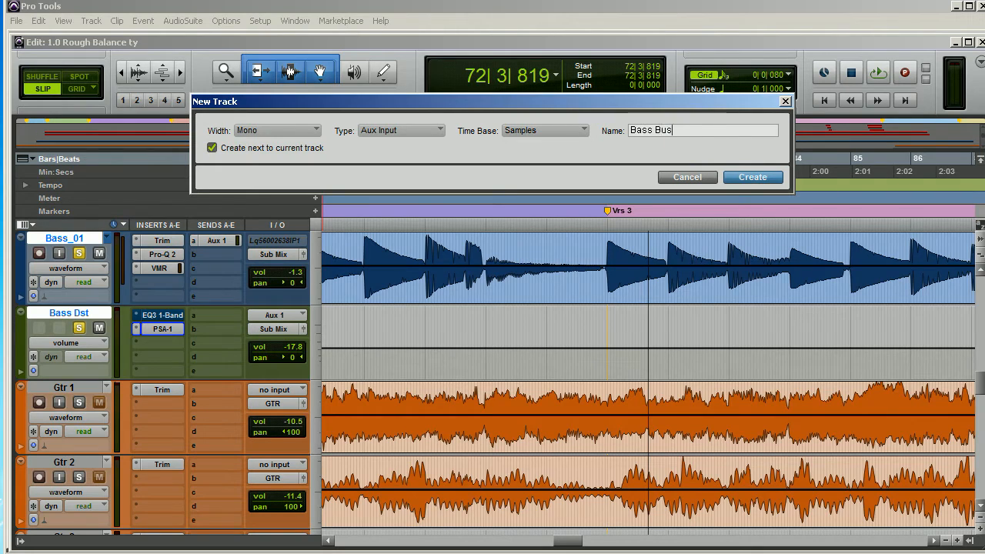
text(Bass Bus)
key(Return)
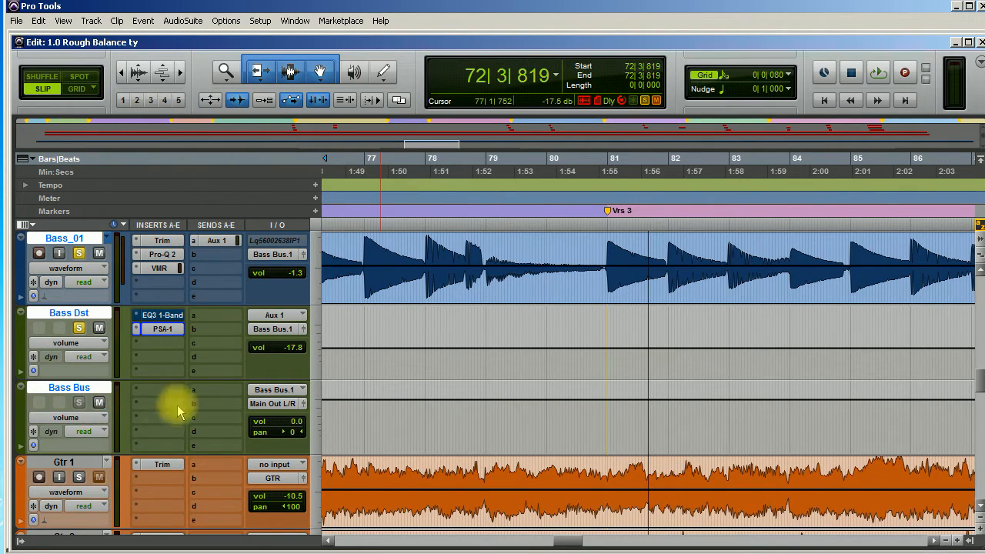
Play the bass and lower the Bass Bus volume to -9.9
click(286, 423)
key(space)
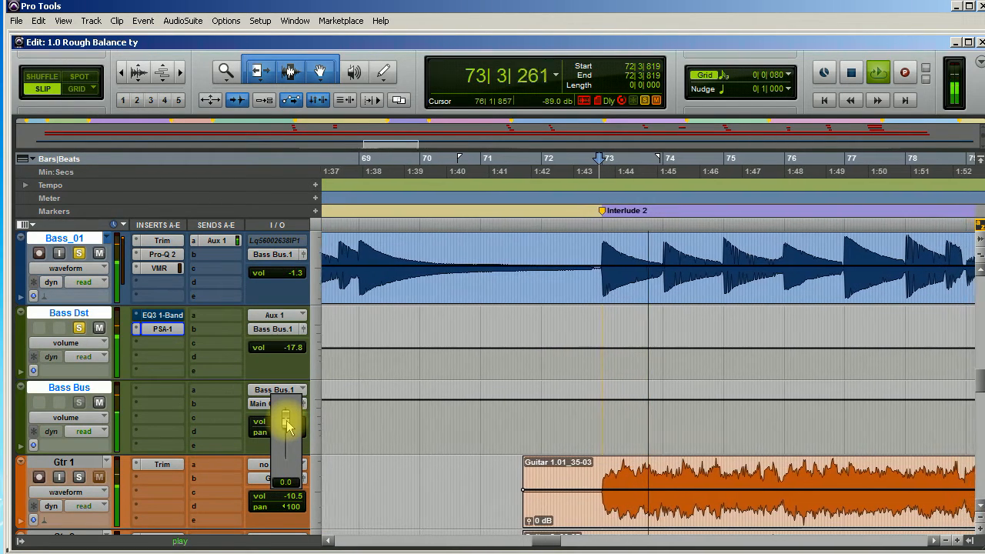
key(space)
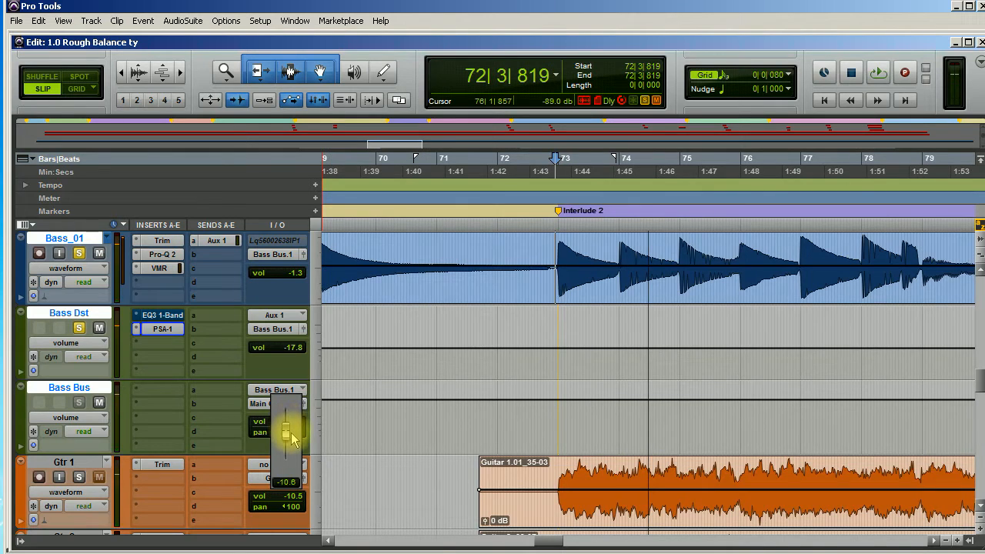
key(space)
drag(291, 440, 291, 436)
Unsolo Bass_01 and Bass Dst to hear the full mix, and raise the Bass Bus volume to -7.3
click(80, 255)
click(80, 329)
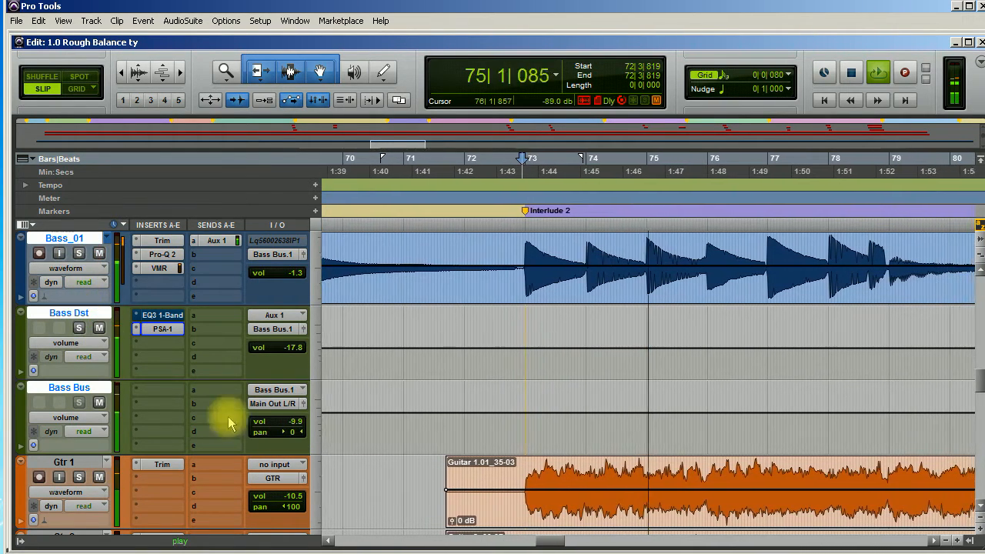
drag(278, 429, 281, 420)
Compare the full mix with Bass Dst muted and unmuted, then stop playback
click(97, 327)
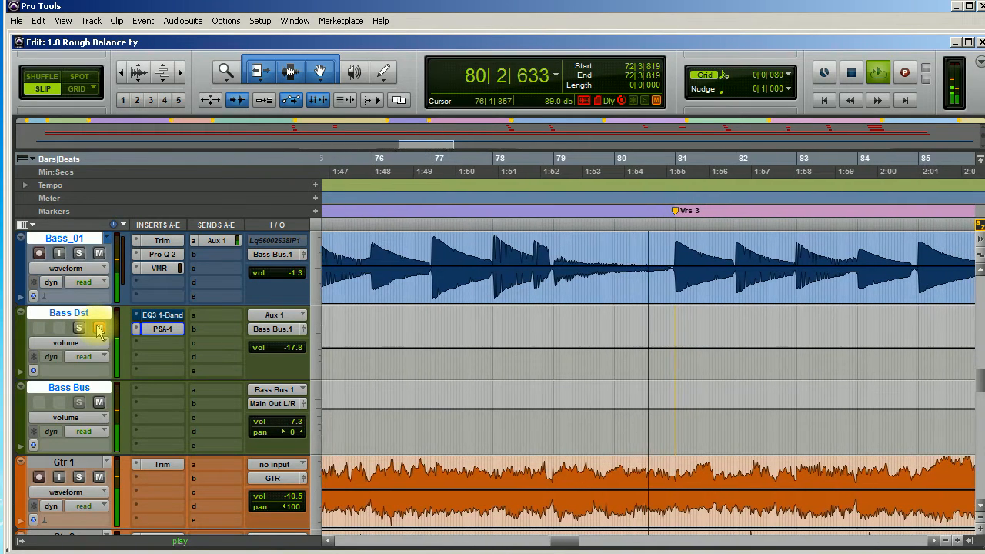
click(99, 329)
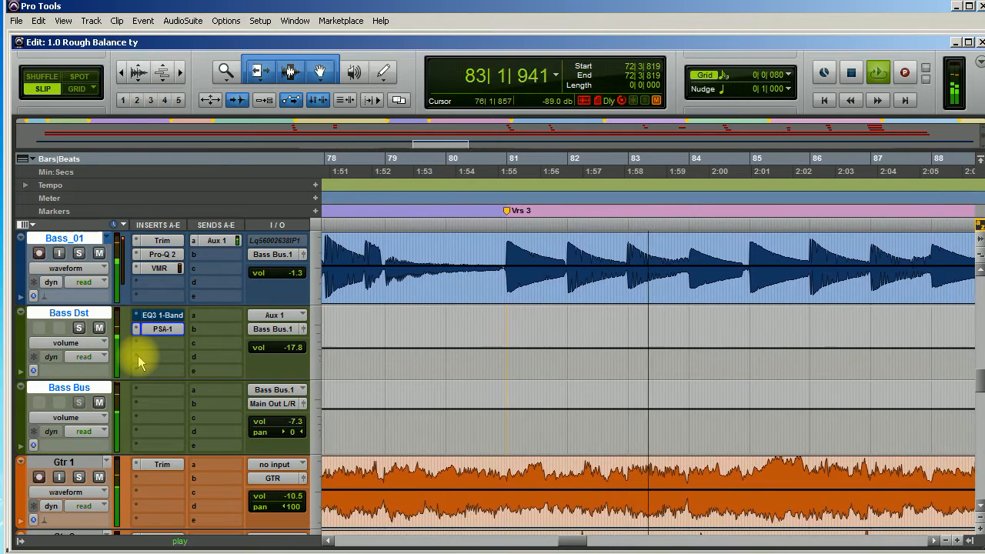
key(space)
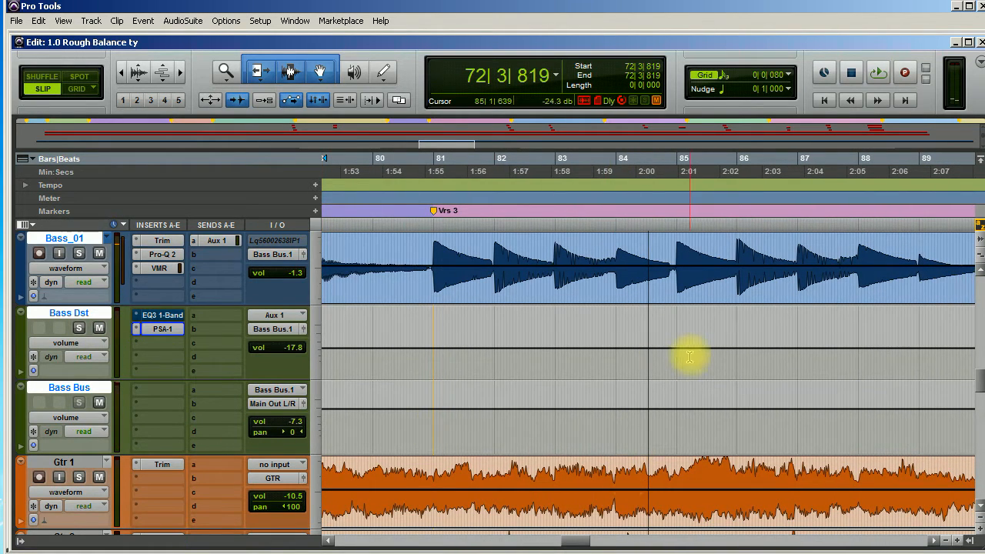
Play the mix from just before Chorus 2 and lower the Bass Bus volume to -12.6
key(ctrl+[)
key(ctrl+[)
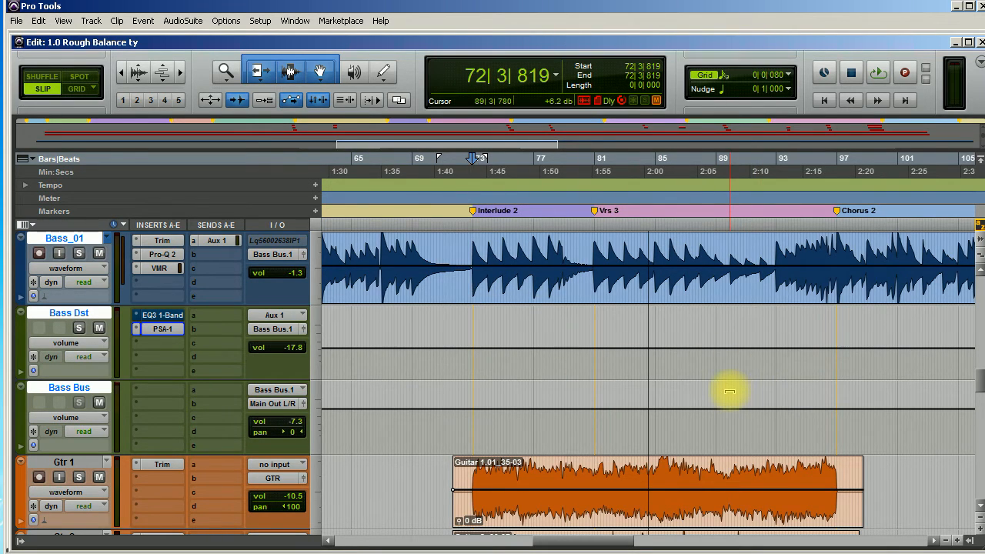
scroll(730, 392, down, 3)
scroll(727, 391, up, 2)
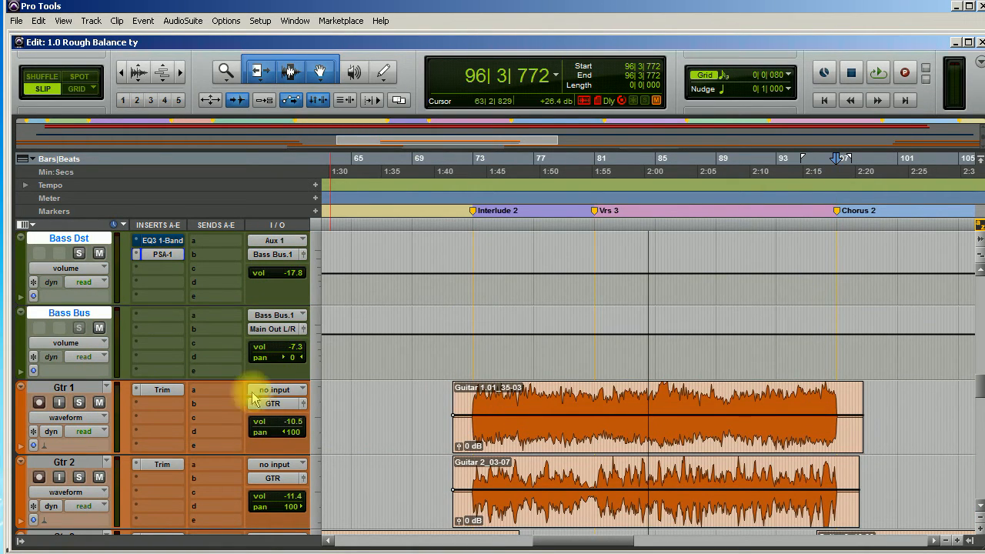
key(space)
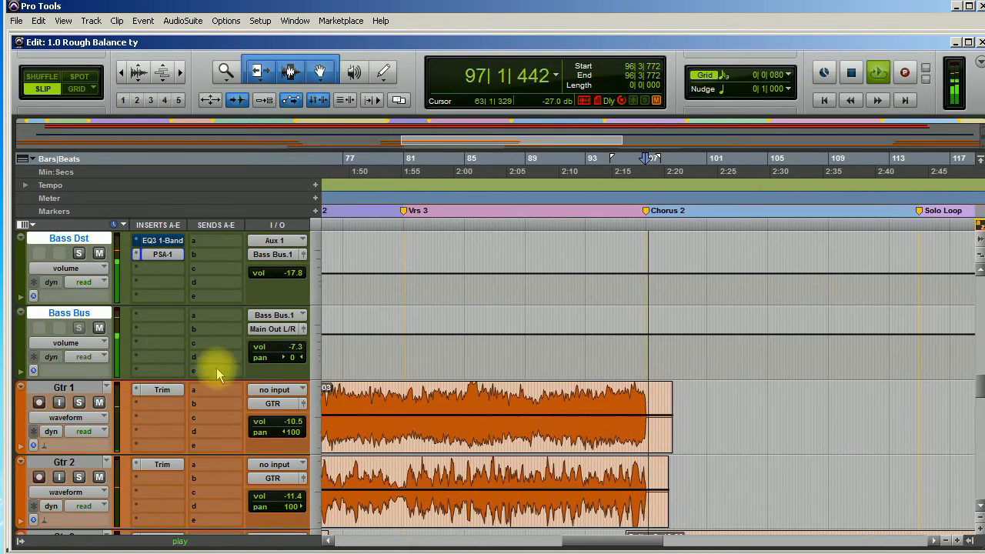
mouse_move(283, 354)
mouse_down()
mouse_move(280, 368)
mouse_move(277, 354)
mouse_up()
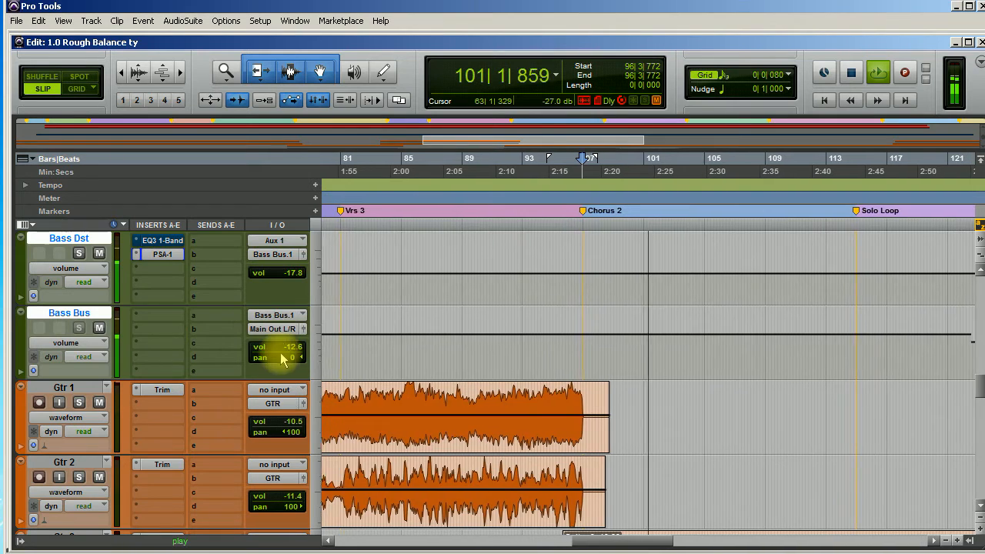
Mute and unmute Bass Dst during Chorus 2 to compare the mix with and without the distortion
scroll(273, 355, up, 3)
scroll(265, 360, down, 1)
click(99, 404)
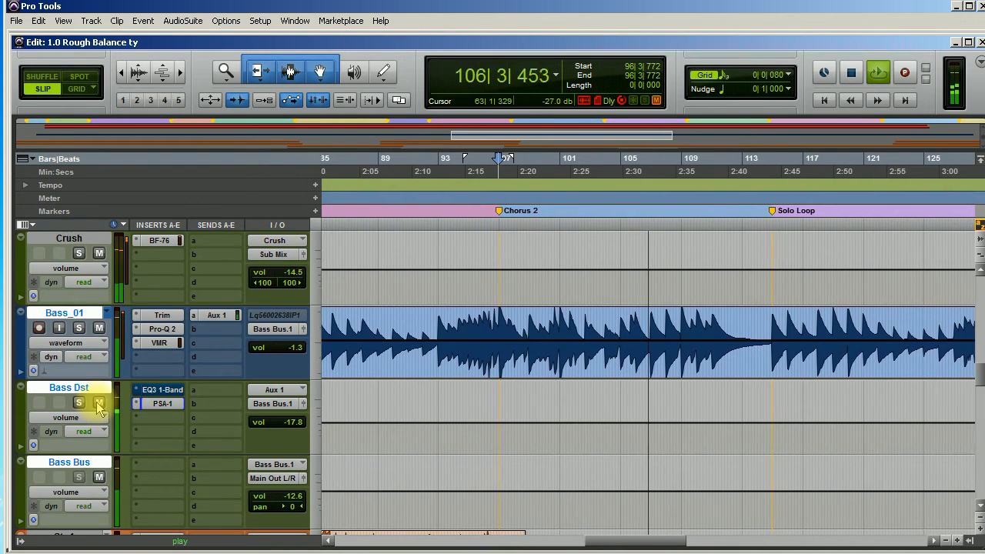
click(99, 403)
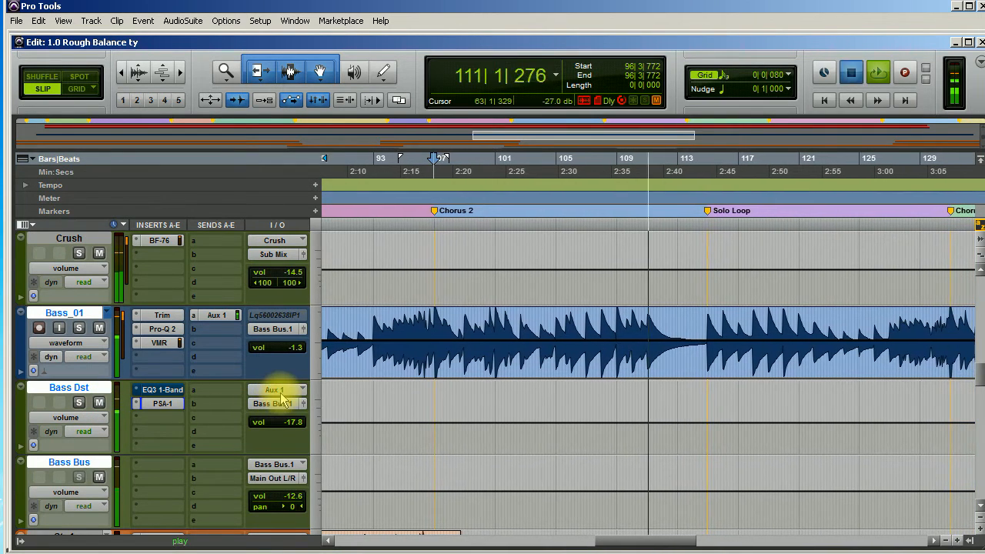
Stop playback, bypass PSA-1 on Bass Dst, and insert Virtual Mix Rack (mono) in the track's third insert slot
key(space)
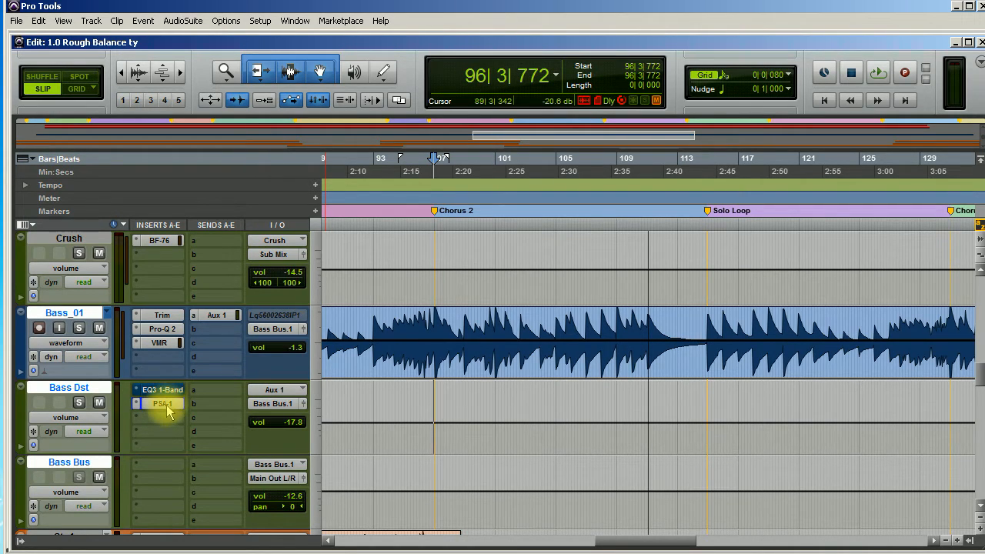
click(175, 422)
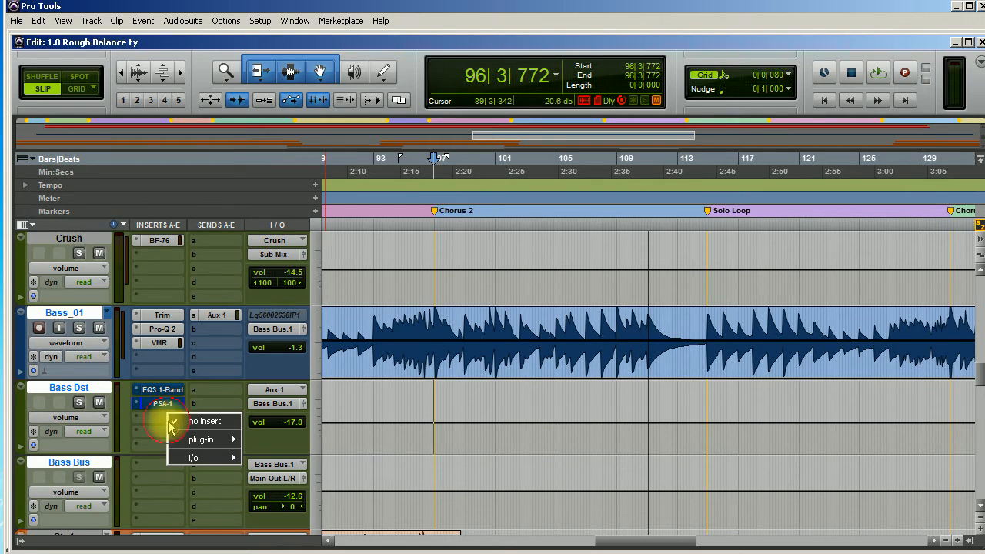
mouse_move(200, 439)
mouse_move(293, 442)
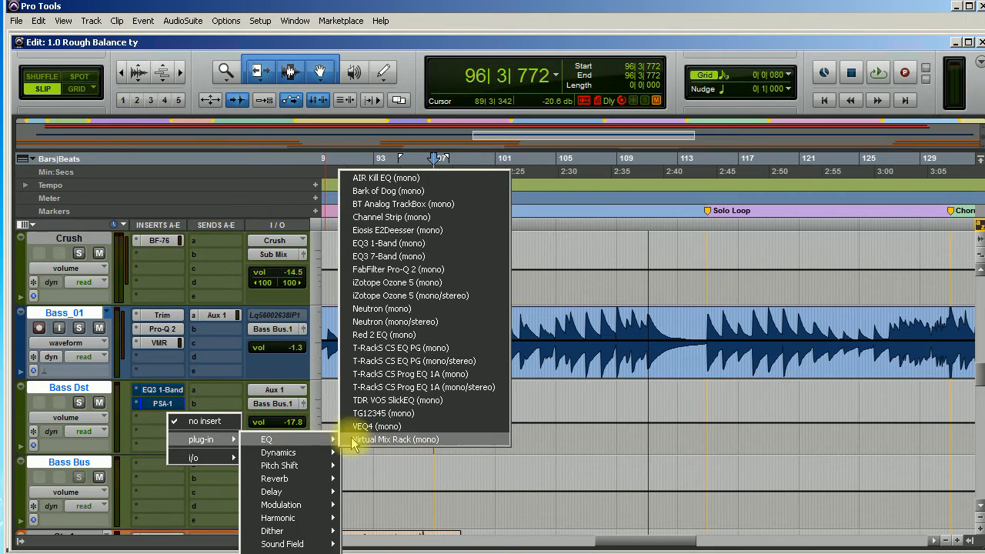
click(374, 440)
Load FG-N into the first rack slot and FG-73 into the second and third, with virtual drive turned up on both preamps
drag(492, 273, 468, 521)
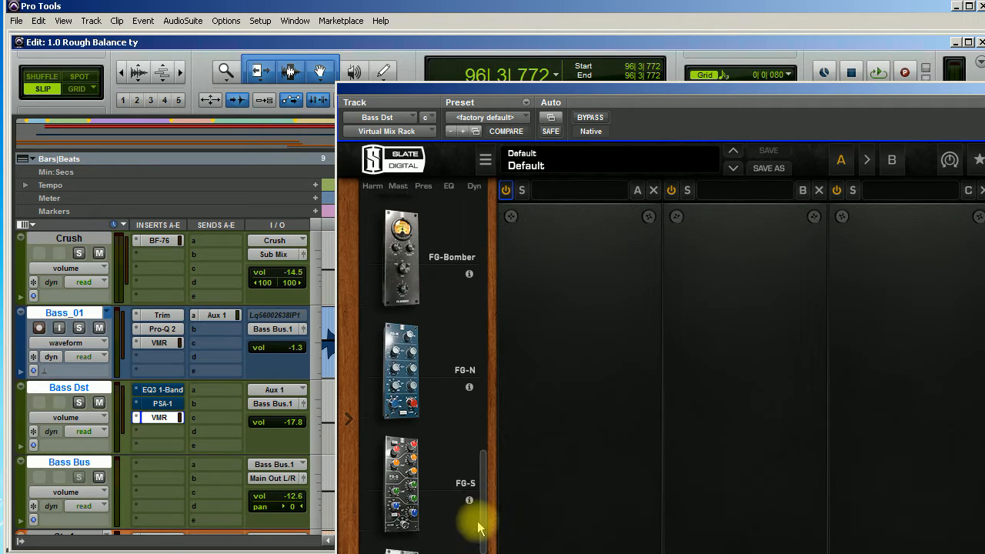
drag(404, 367, 559, 364)
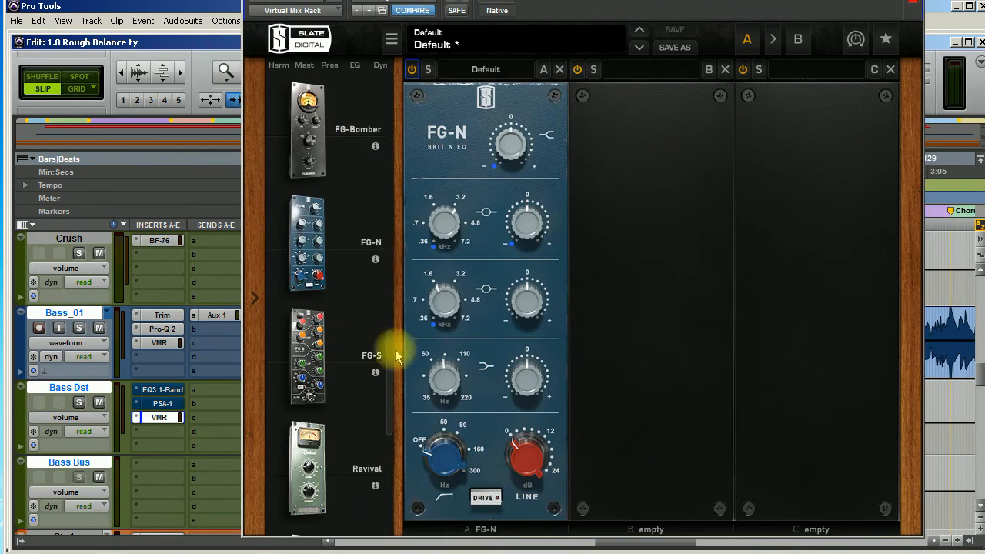
drag(391, 378, 394, 298)
drag(334, 269, 673, 238)
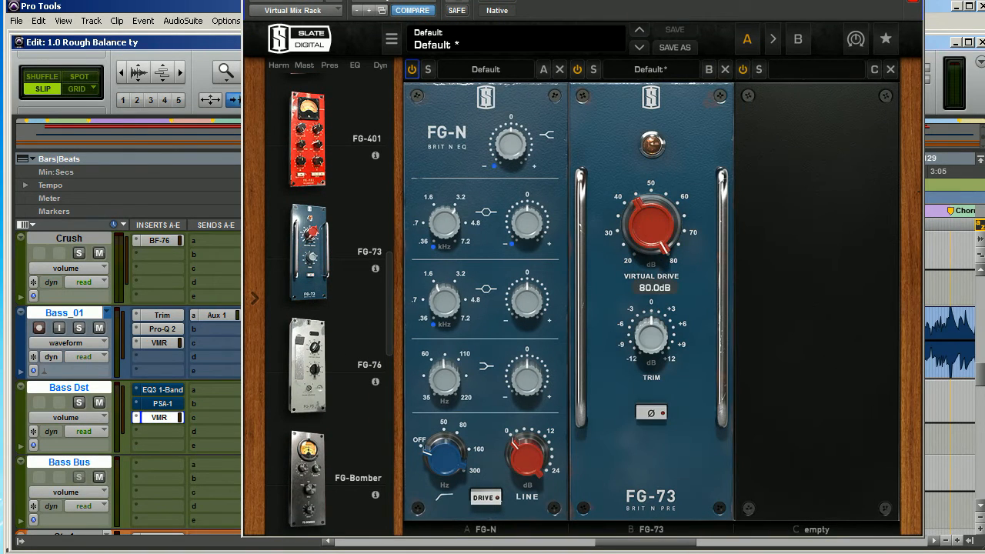
drag(319, 257, 842, 66)
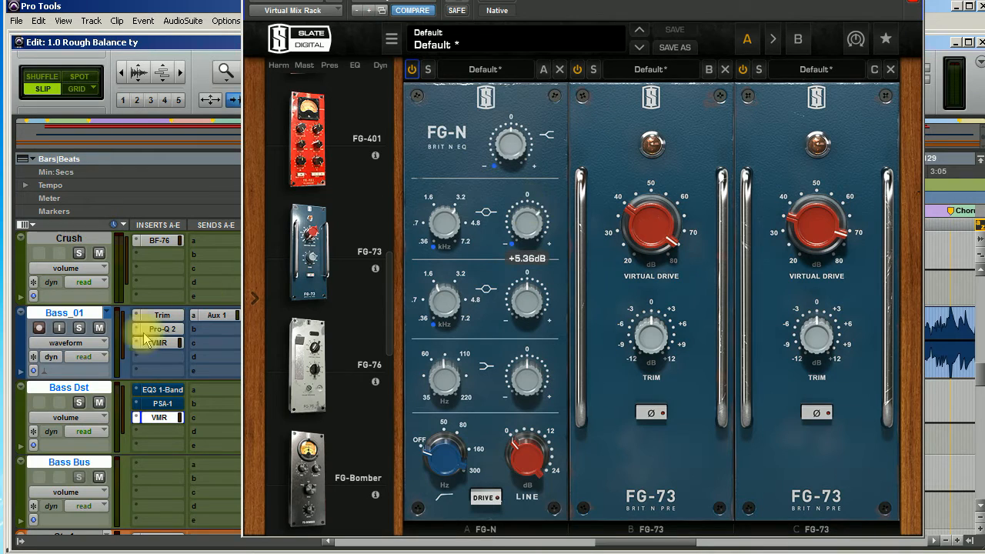
Solo Bass Dst and Bass_01 and play the song to hear the new distortion chain with the bass
click(79, 401)
key(space)
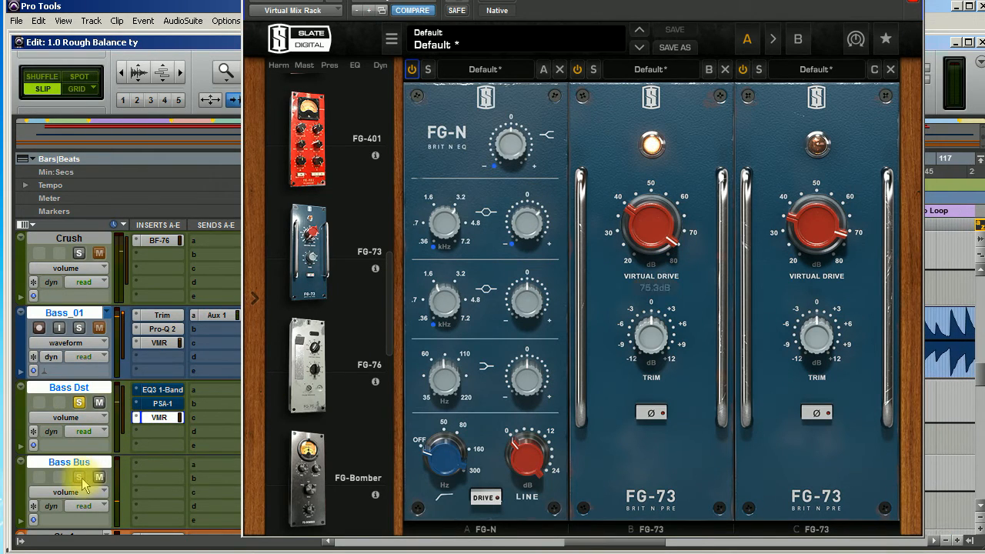
click(78, 328)
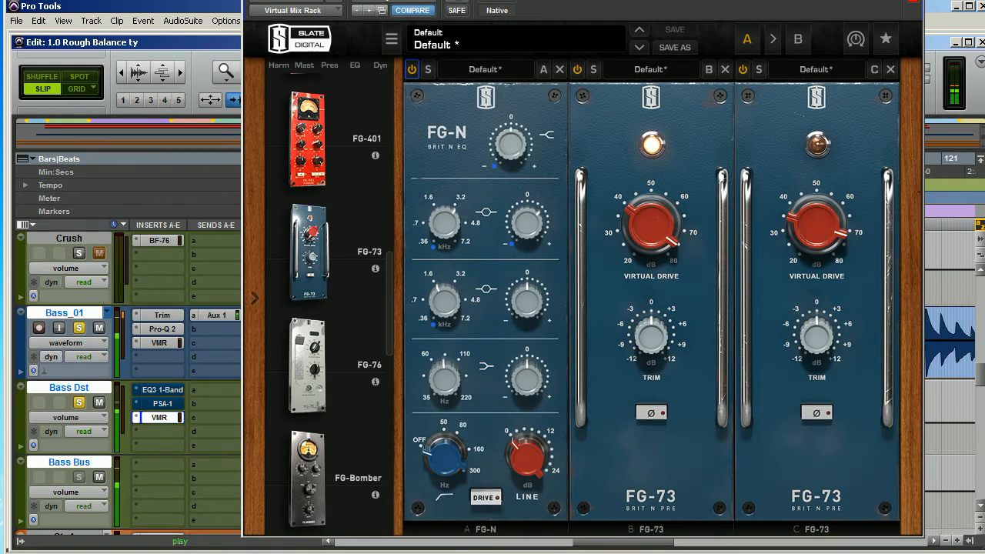
Close the Virtual Mix Rack window and raise the Bass Dst volume to -7.3, then further to +6.0
click(913, 2)
drag(292, 423, 289, 405)
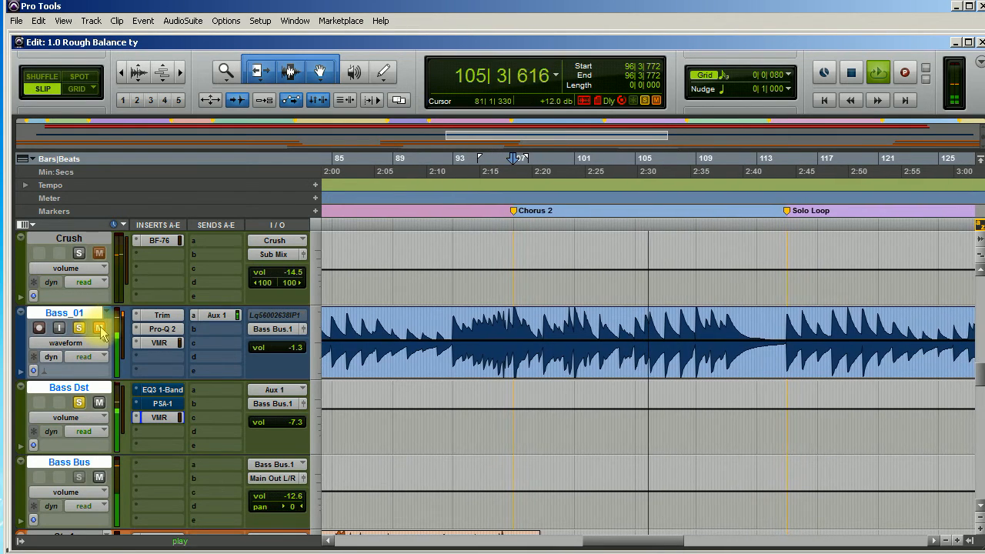
drag(290, 422, 288, 402)
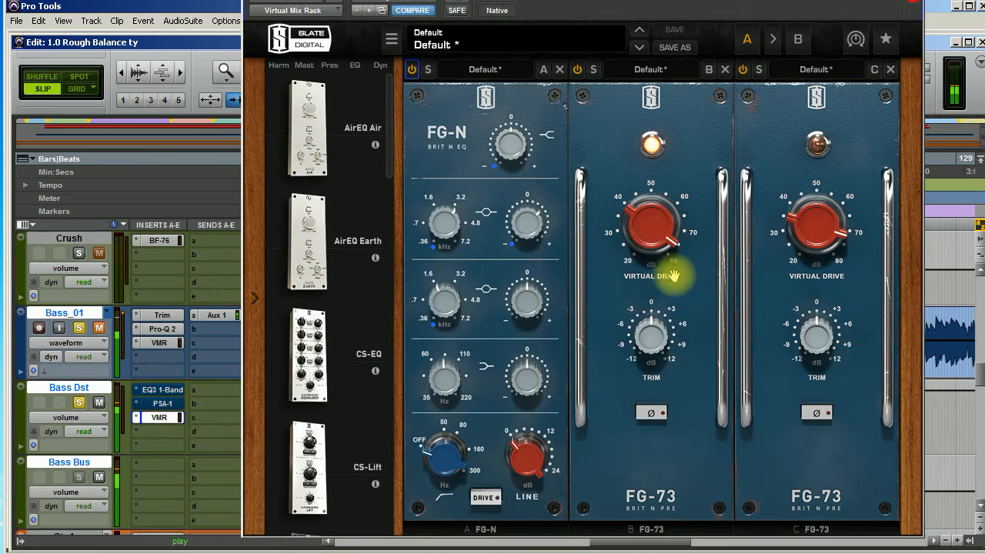
In the Bass Dst Virtual Mix Rack, set FG-N's low band to 119 Hz, adjust its gain and both FG-73 virtual drives, and close it
mouse_move(526, 217)
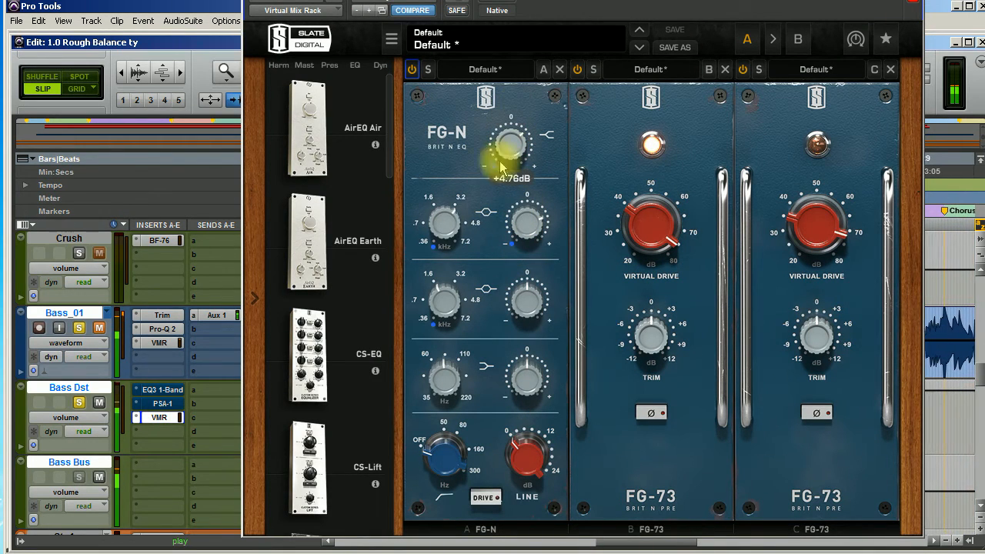
drag(449, 406, 453, 358)
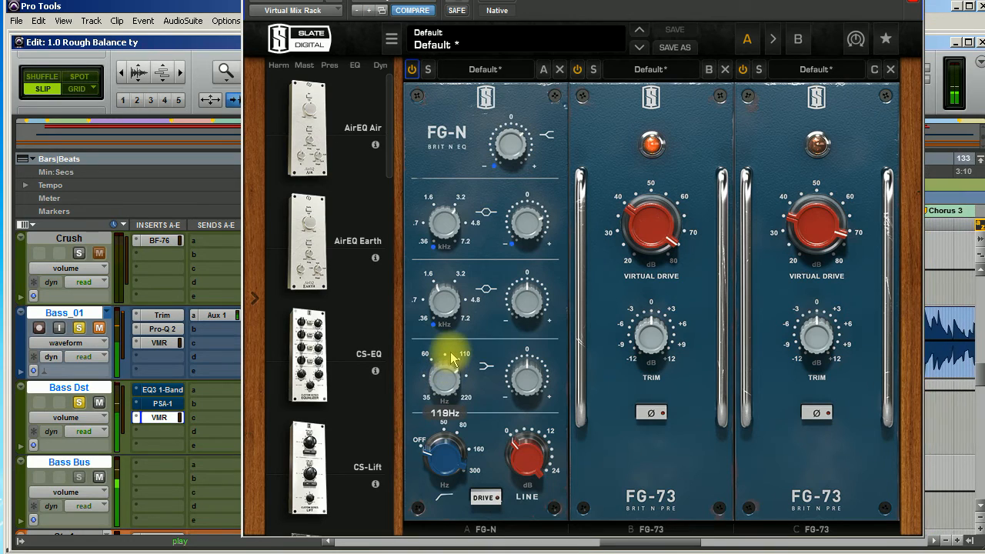
mouse_move(528, 358)
drag(524, 362, 532, 360)
drag(651, 224, 742, 246)
drag(815, 224, 816, 229)
click(913, 2)
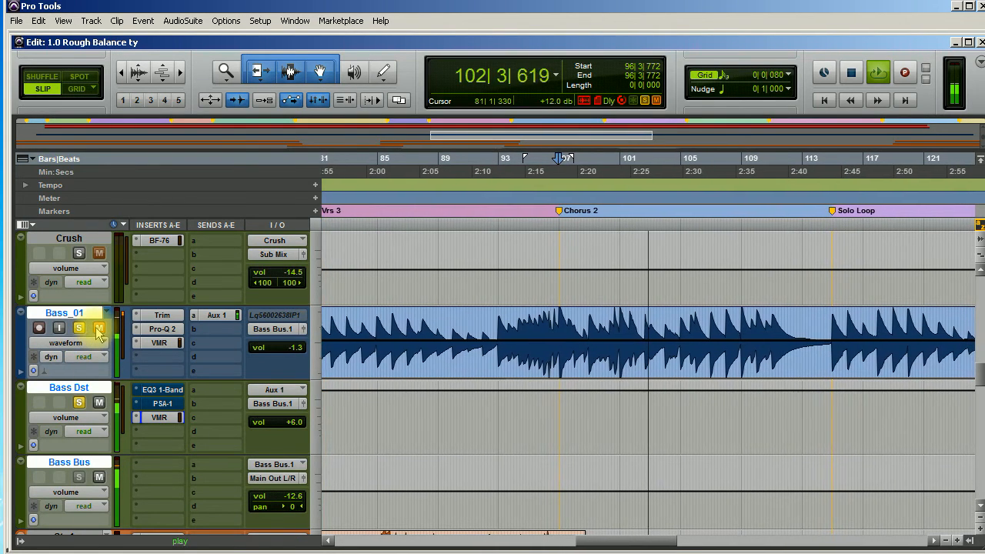
Lower the Bass Dst volume to -7.9, compare the bass with Bass Dst muted and unmuted, and stop playback
click(290, 422)
drag(289, 422, 290, 440)
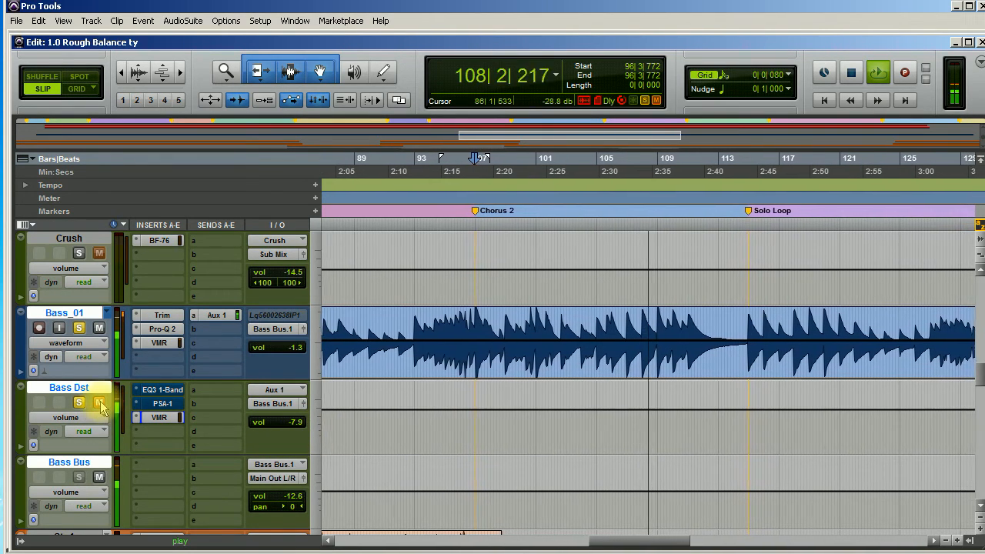
click(100, 404)
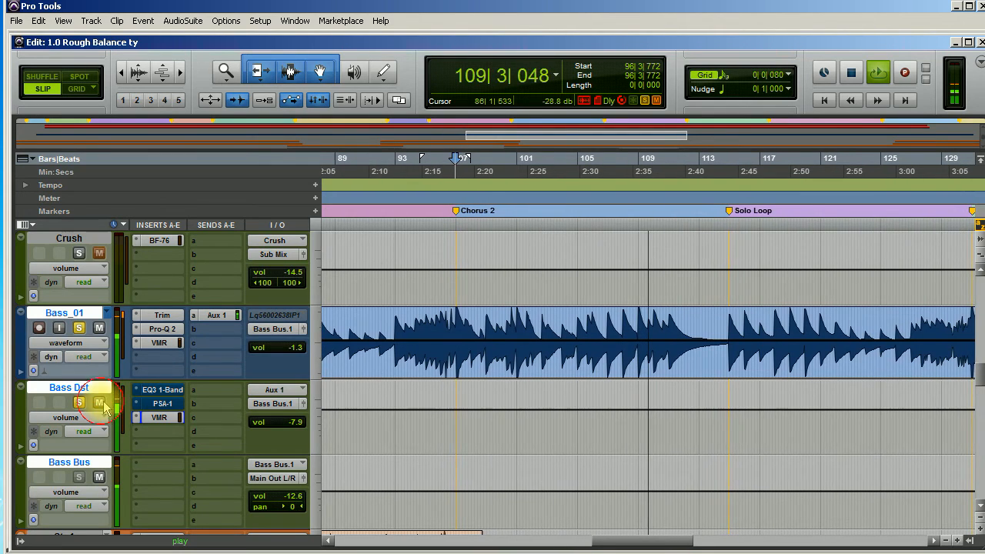
key(space)
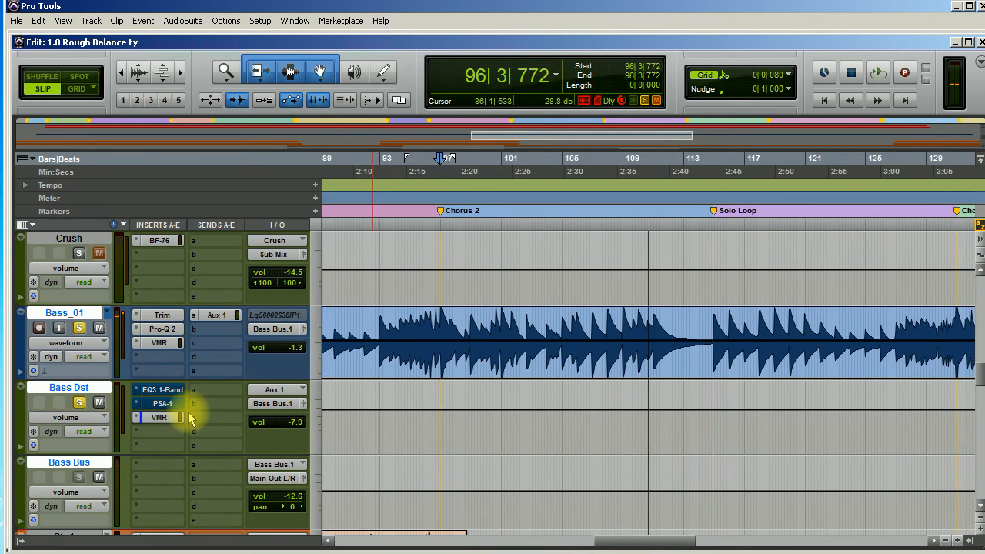